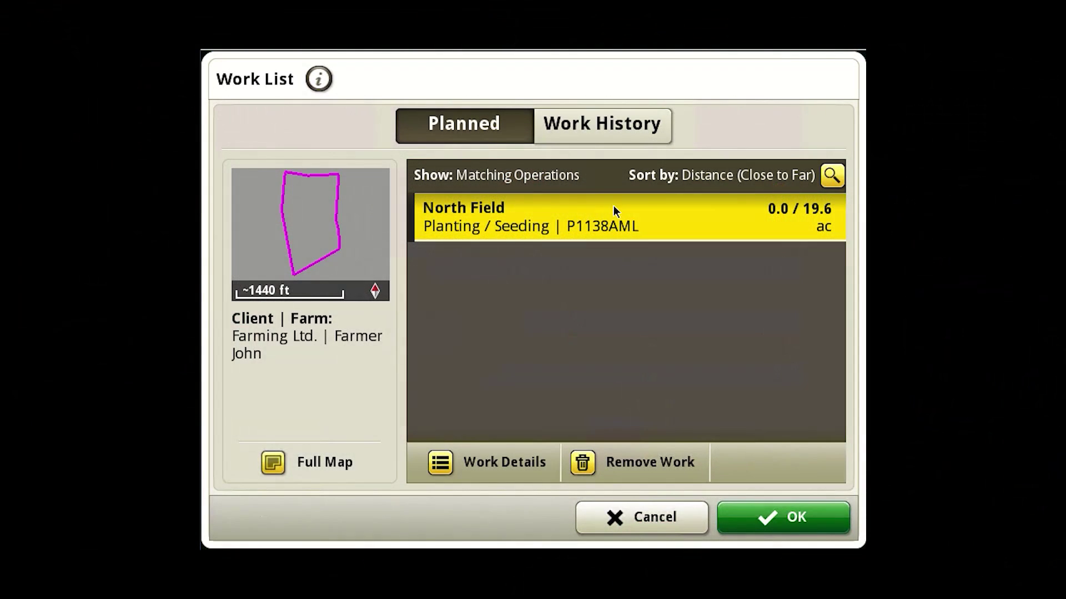
{"action": "left_click", "coordinate": [495, 459]}
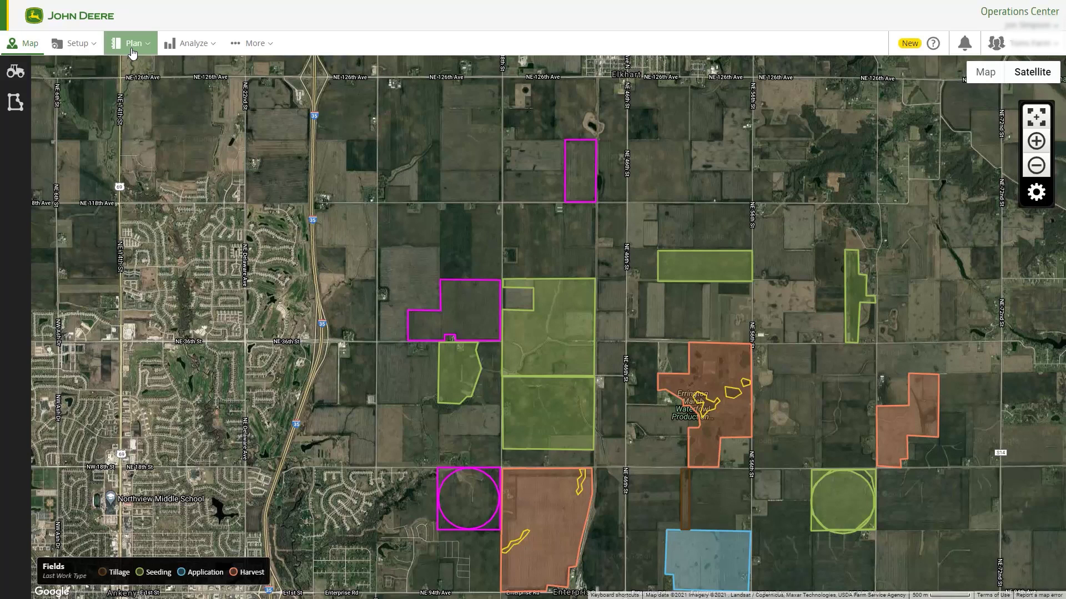
Open Work Planner in Operations Center and switch the seeding plans to the year 2022.
{"action": "left_click", "coordinate": [132, 48]}
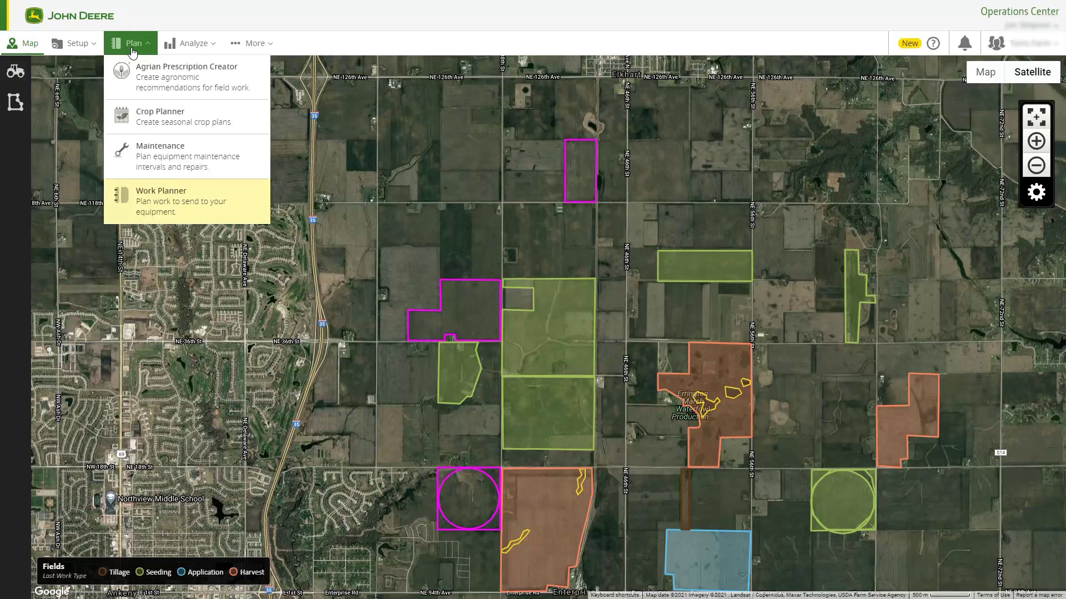
{"action": "left_click", "coordinate": [146, 214]}
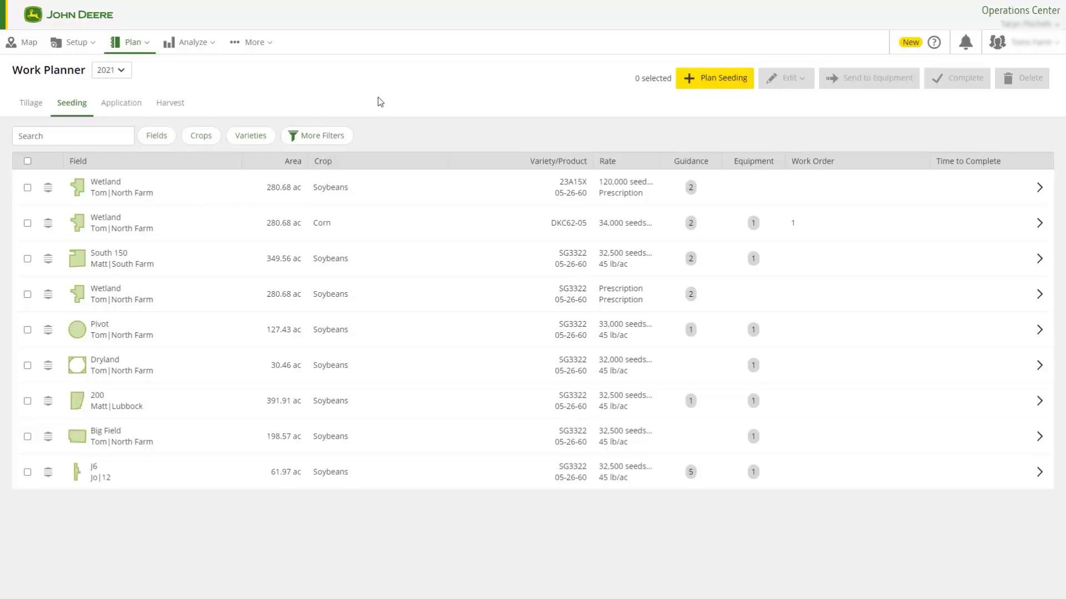
{"action": "left_click", "coordinate": [119, 72]}
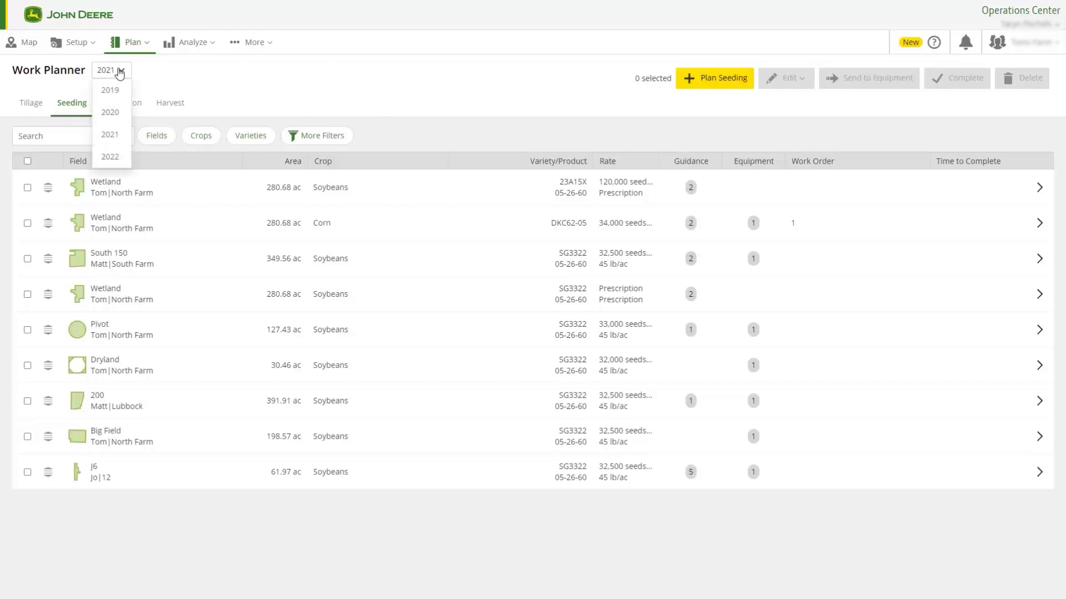
{"action": "left_click", "coordinate": [115, 158]}
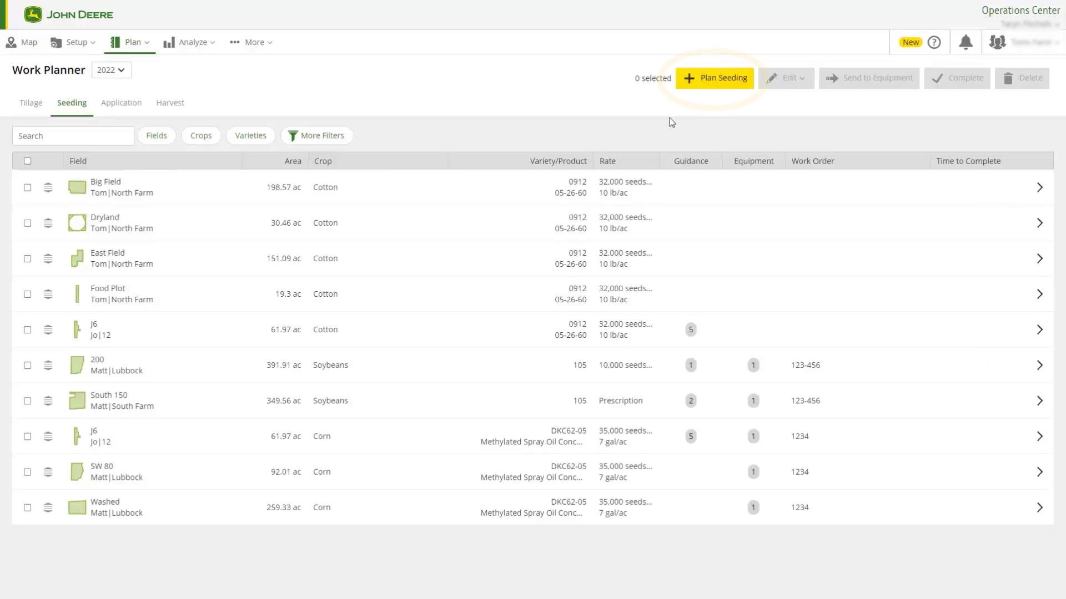
Start a new seeding plan and filter the available fields by the crop Corn (2021).
{"action": "left_click", "coordinate": [706, 82]}
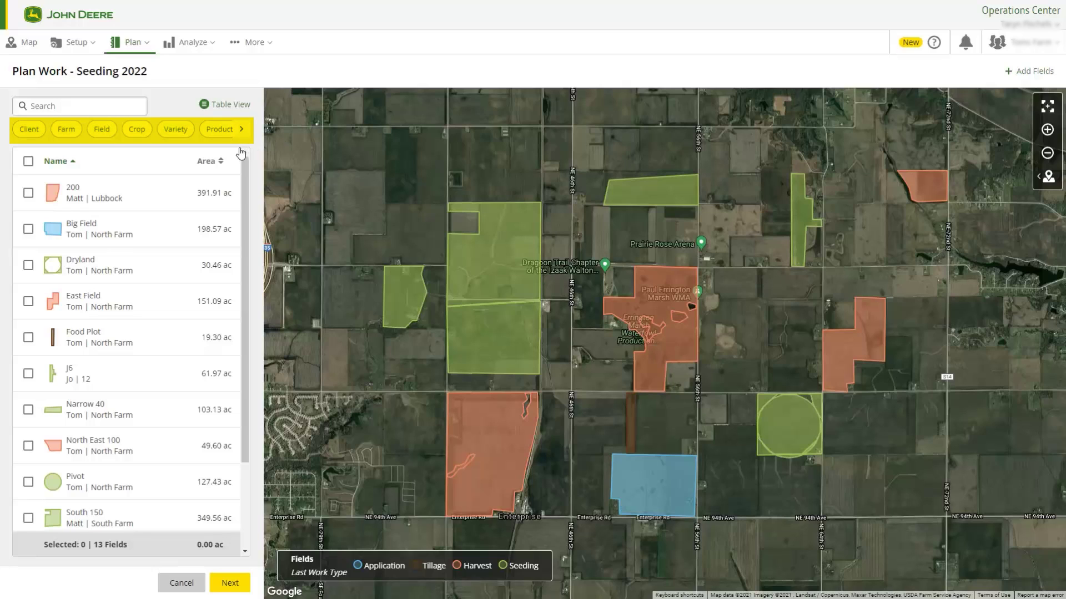
{"action": "left_click", "coordinate": [139, 131]}
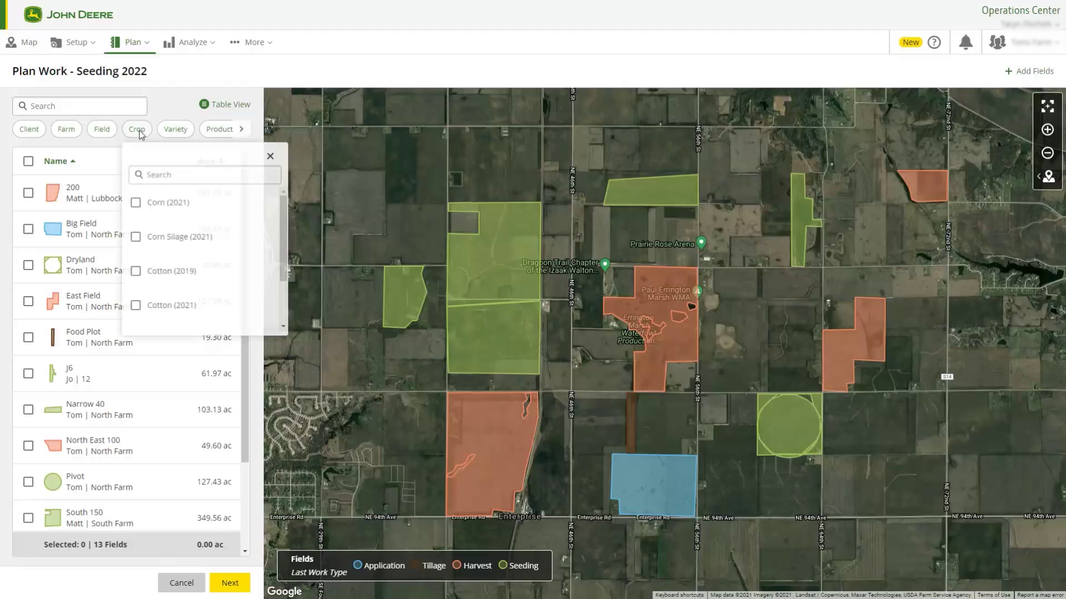
{"action": "left_click", "coordinate": [136, 203]}
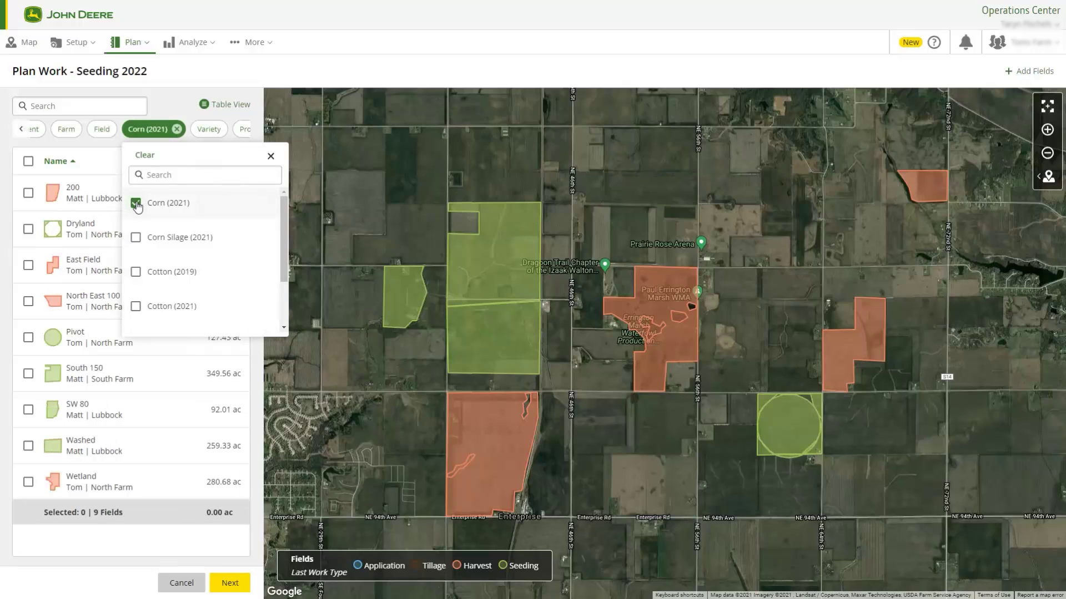
{"action": "left_click", "coordinate": [271, 156]}
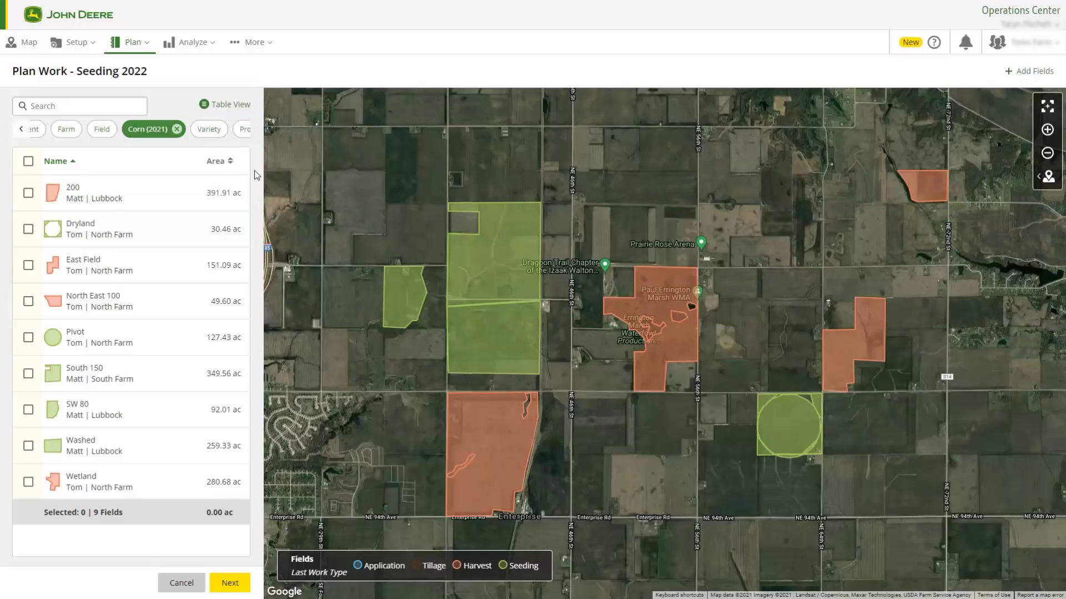
Select the fields 200 and South 150 on the map and continue to the plan's details.
{"action": "left_click", "coordinate": [481, 442]}
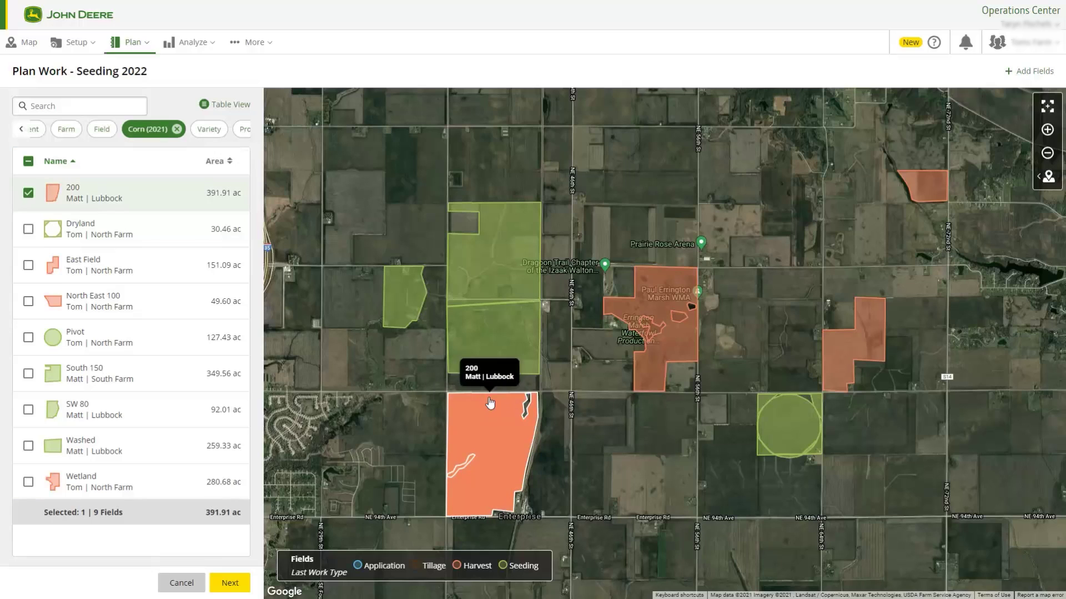
{"action": "left_click", "coordinate": [481, 284]}
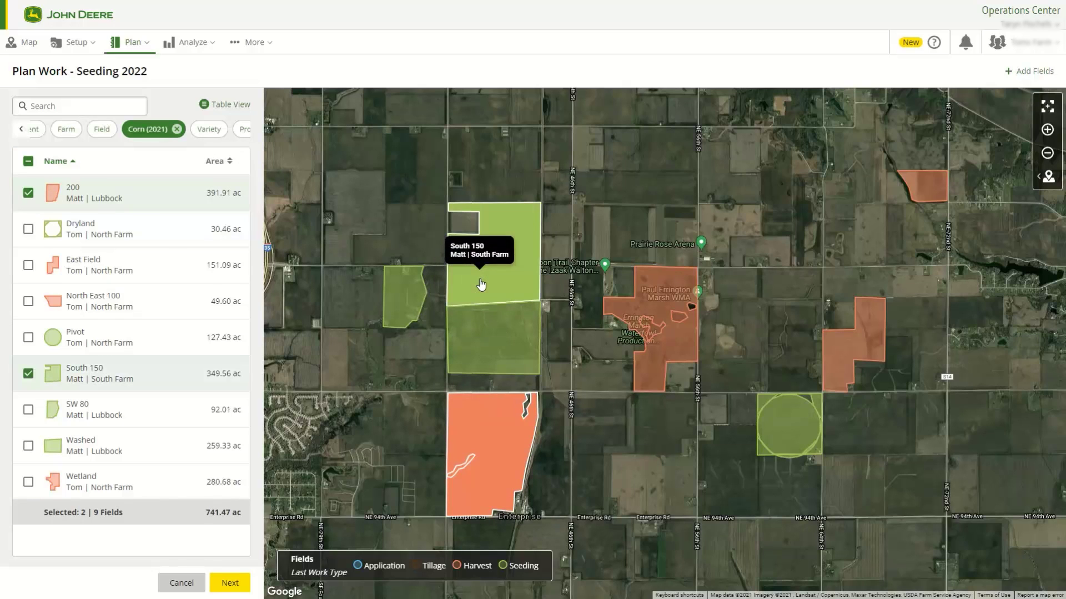
{"action": "left_click", "coordinate": [230, 583]}
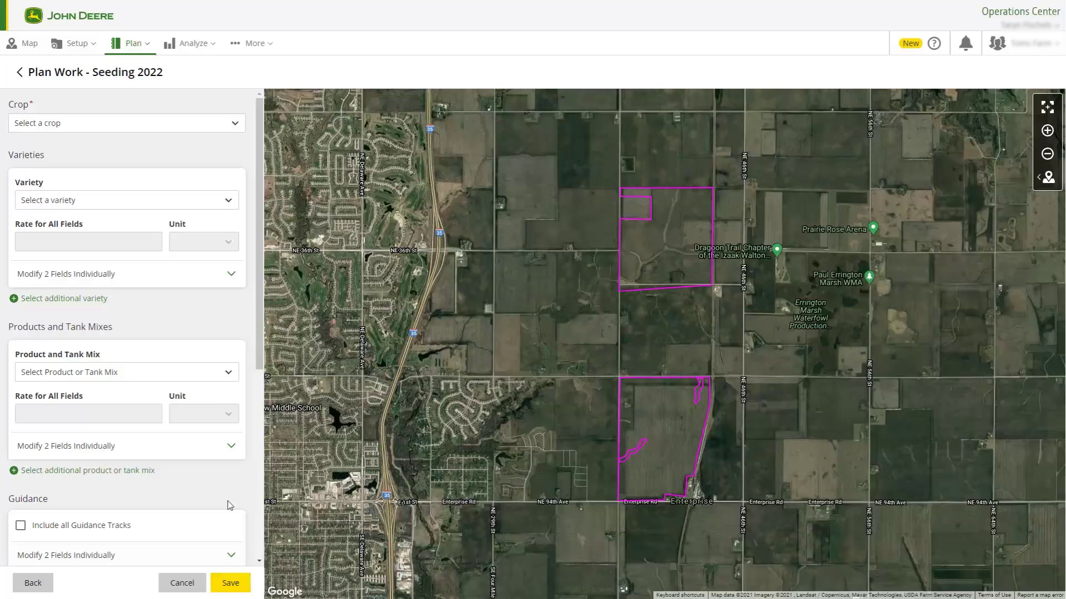
Set the plan's crop to Soybeans and its variety to 105.
{"action": "left_click", "coordinate": [207, 123]}
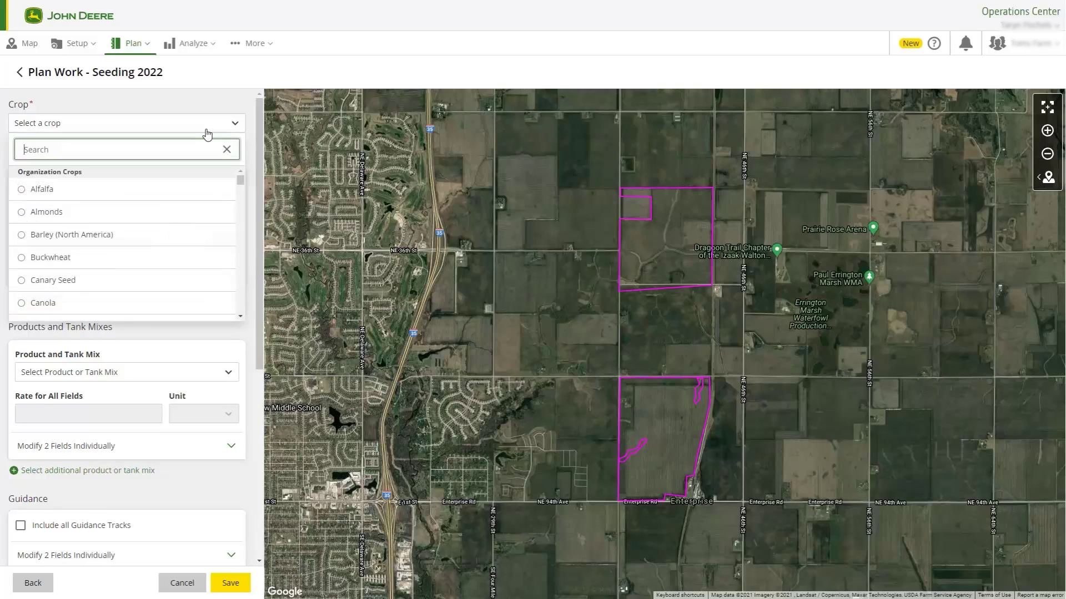
{"action": "type", "text": "soy"}
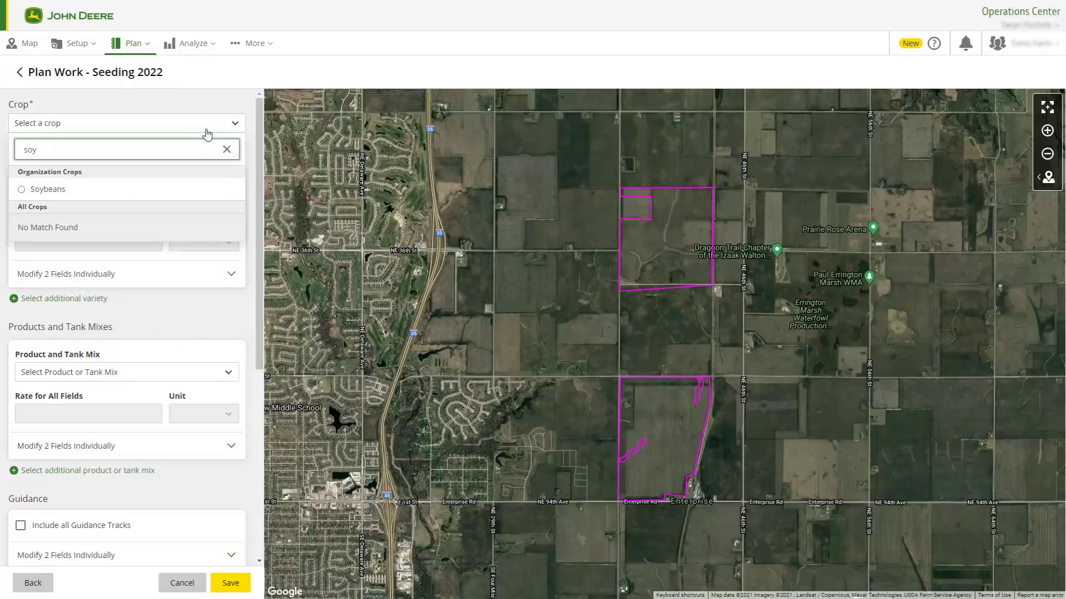
{"action": "left_click", "coordinate": [101, 189]}
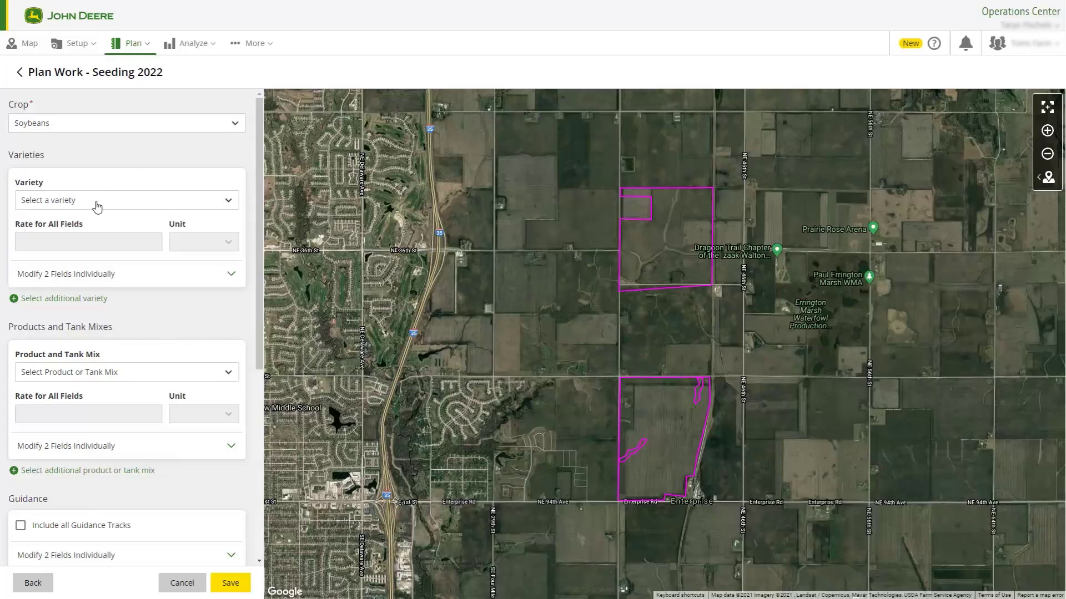
{"action": "left_click", "coordinate": [97, 207]}
{"action": "left_click", "coordinate": [48, 270]}
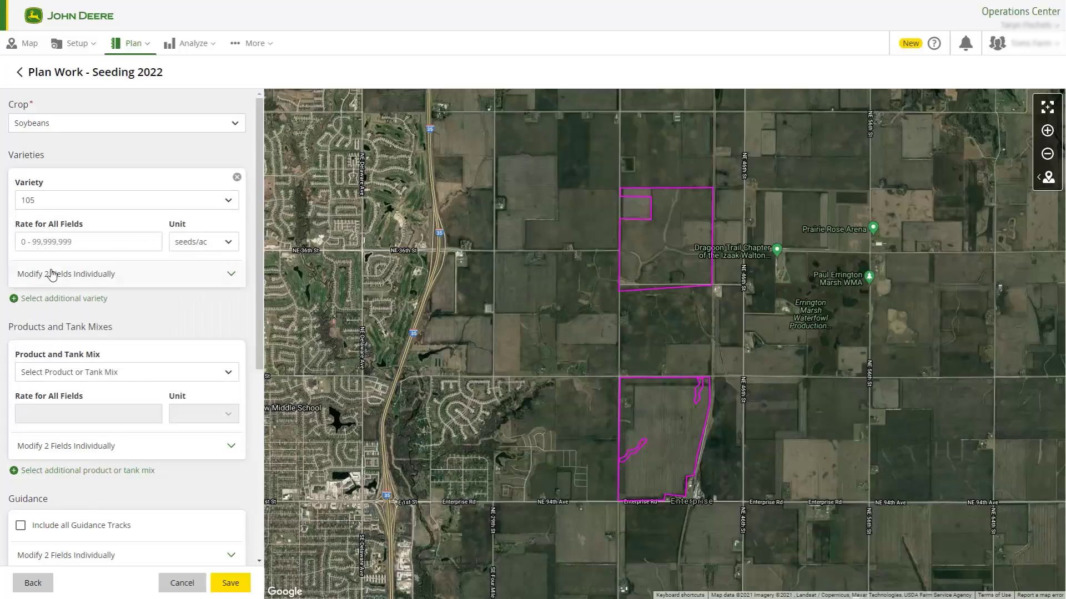
Set the variety rate for all fields to 10,000 seeds/ac and assign the South_150_RX.zip prescription to field South 150.
{"action": "left_click", "coordinate": [72, 243]}
{"action": "type", "text": "100000"}
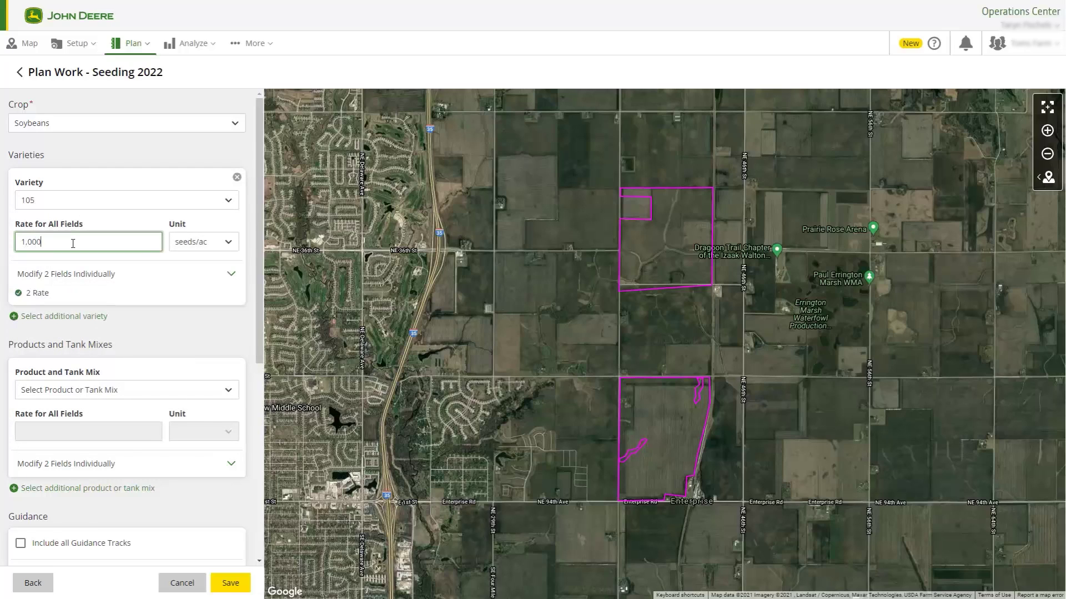
{"action": "left_click", "coordinate": [215, 284]}
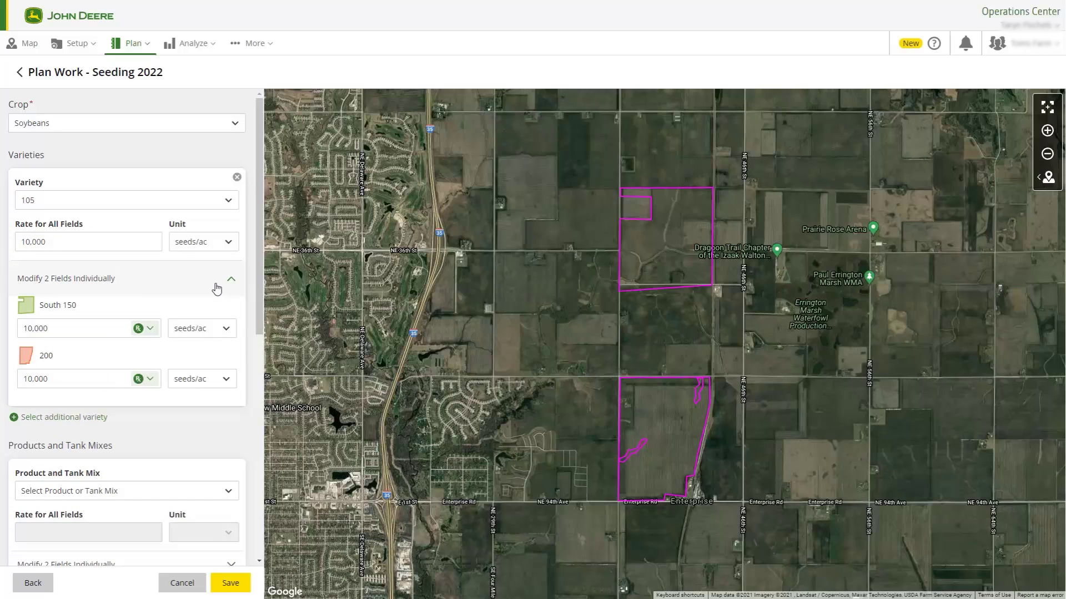
{"action": "left_click", "coordinate": [150, 331]}
{"action": "left_click", "coordinate": [110, 397]}
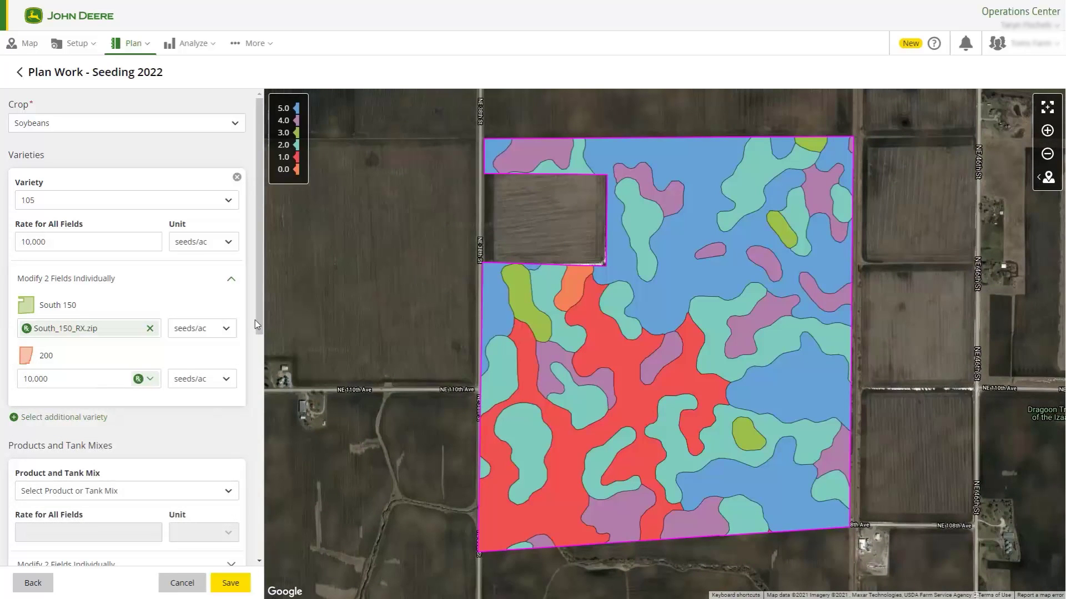
Assign Tractor 1 as the plan's machine and Planter as its implement.
{"action": "left_click_drag", "start_coordinate": [262, 304], "coordinate": [264, 464]}
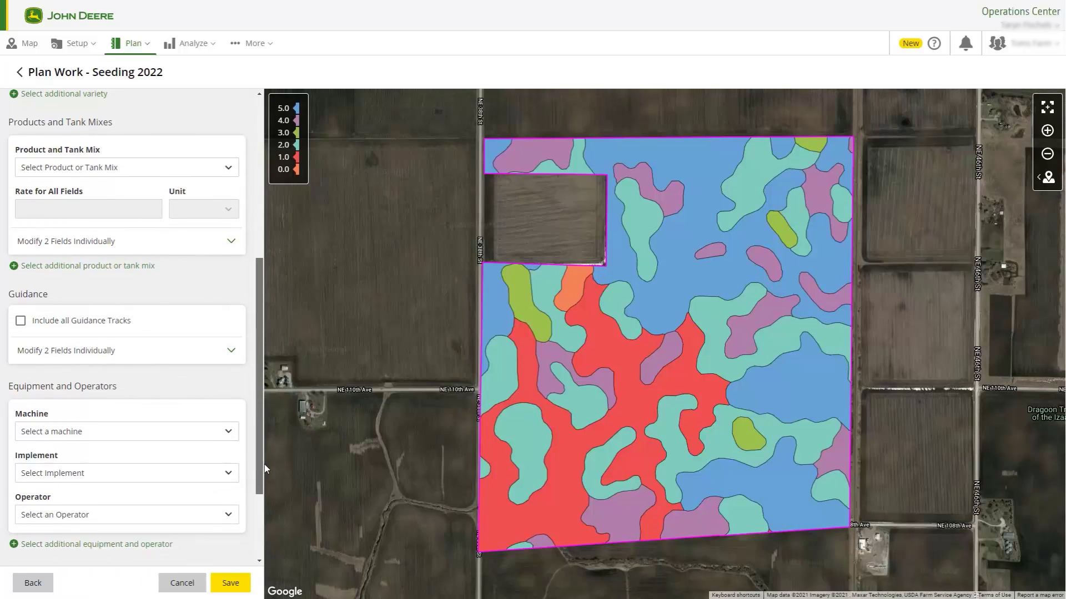
{"action": "left_click", "coordinate": [210, 443]}
{"action": "type", "text": "tra"}
{"action": "left_click", "coordinate": [86, 363]}
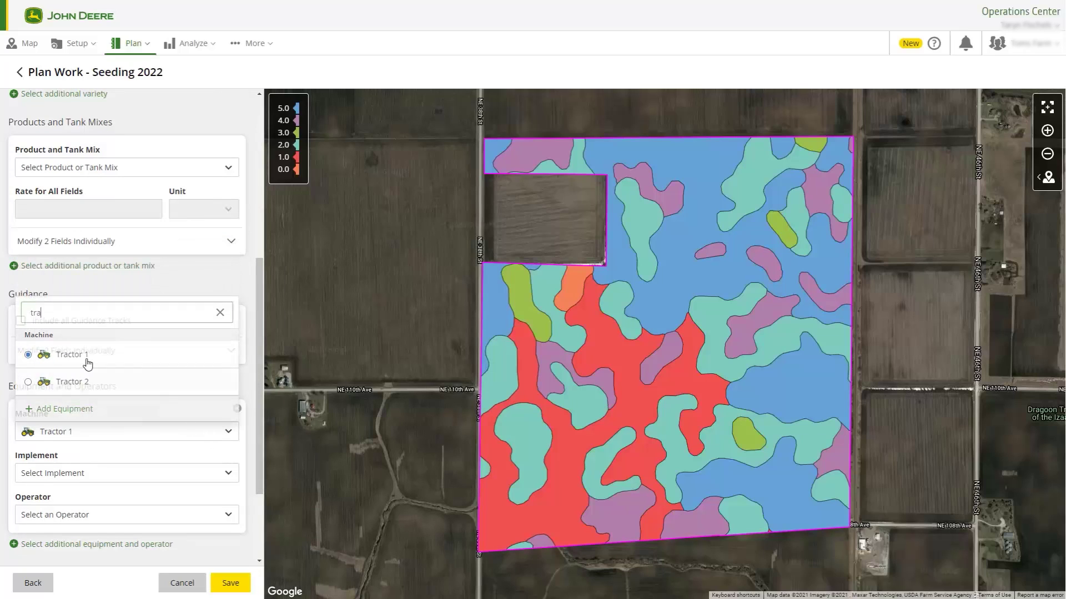
{"action": "left_click", "coordinate": [136, 473]}
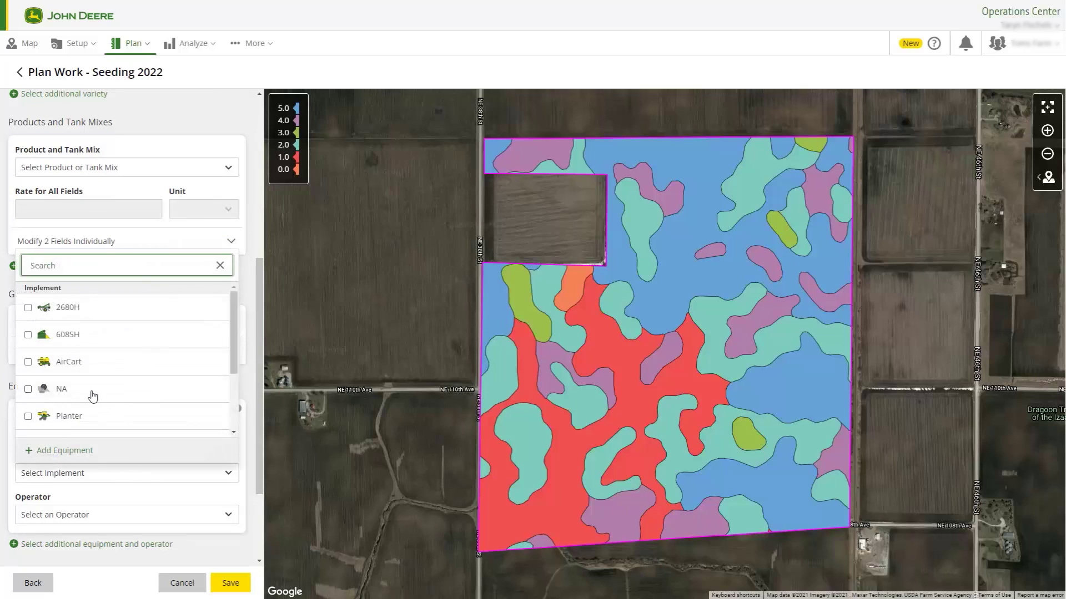
{"action": "left_click", "coordinate": [76, 417]}
{"action": "left_click", "coordinate": [211, 493]}
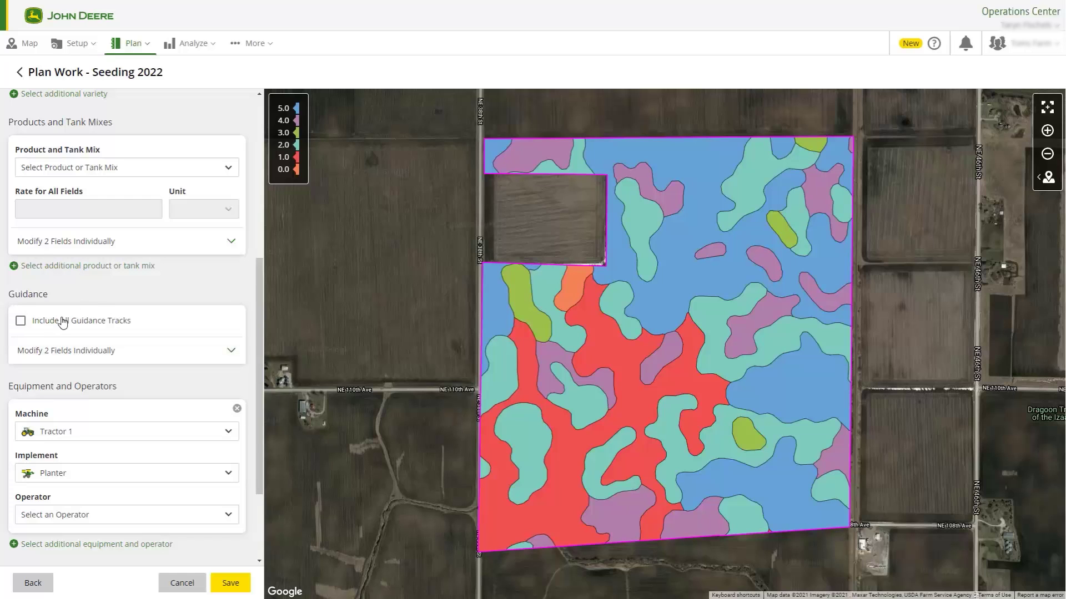
Include all guidance tracks for both fields and show the individual tracks of field South 150.
{"action": "left_click", "coordinate": [73, 350]}
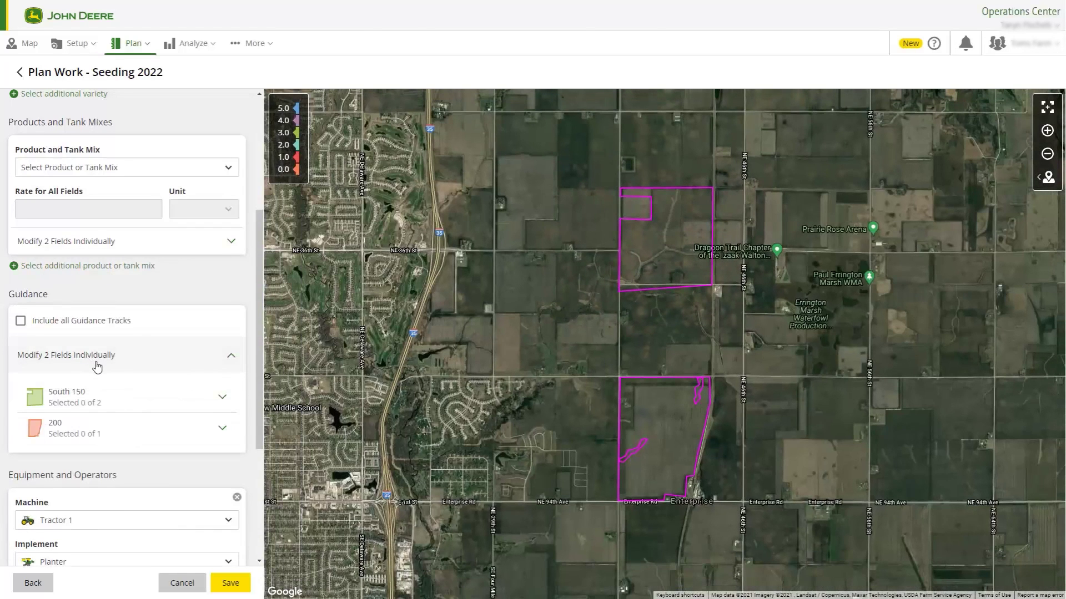
{"action": "left_click", "coordinate": [22, 322]}
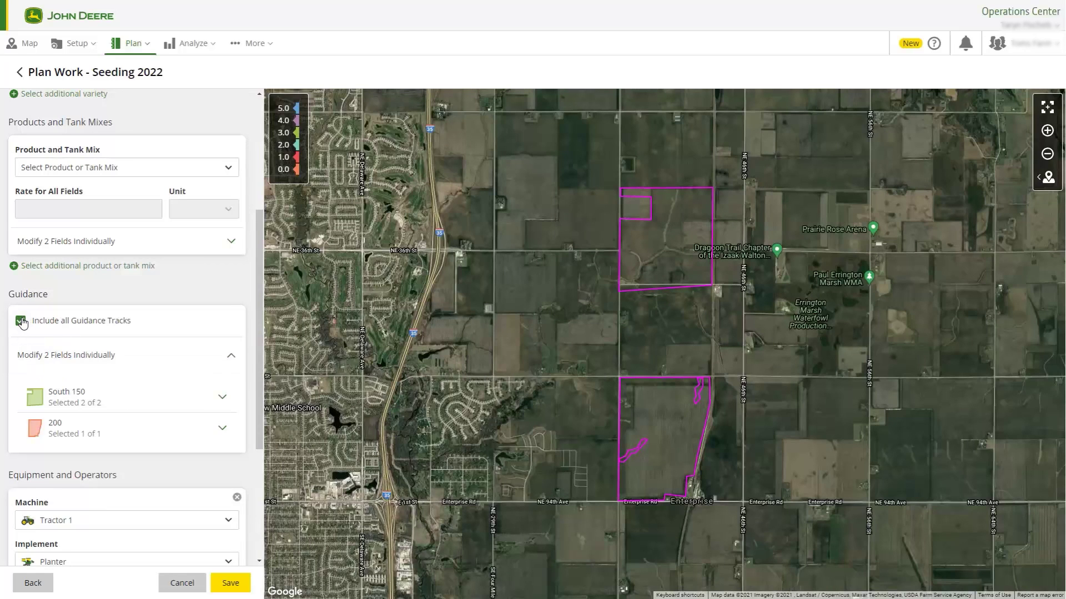
{"action": "left_click", "coordinate": [222, 398]}
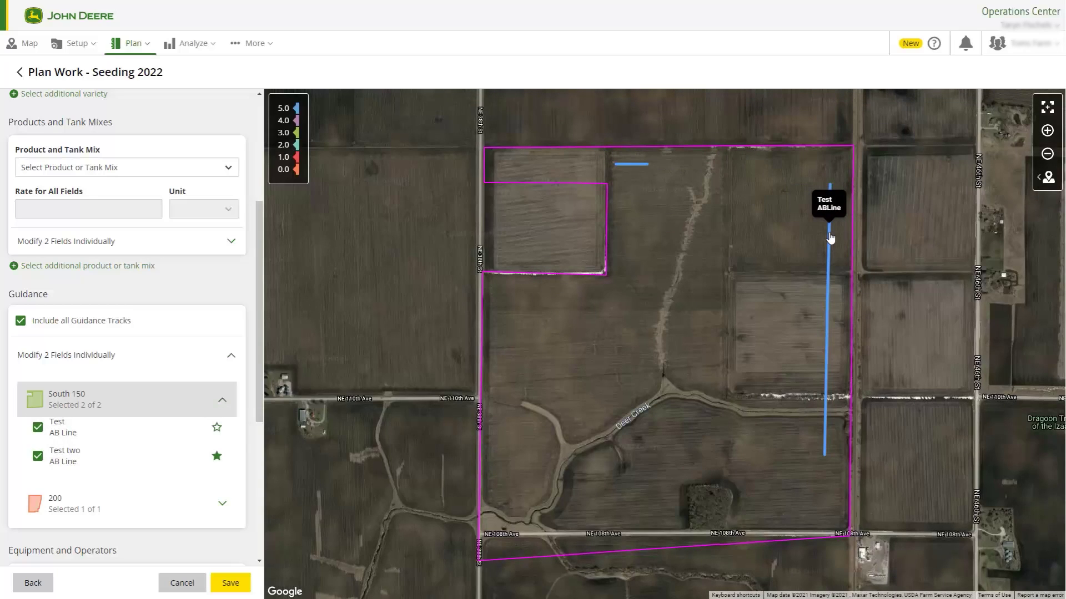
Assign the second listed operator to the planned work.
{"action": "left_click_drag", "start_coordinate": [260, 282], "coordinate": [250, 389]}
{"action": "left_click", "coordinate": [207, 457]}
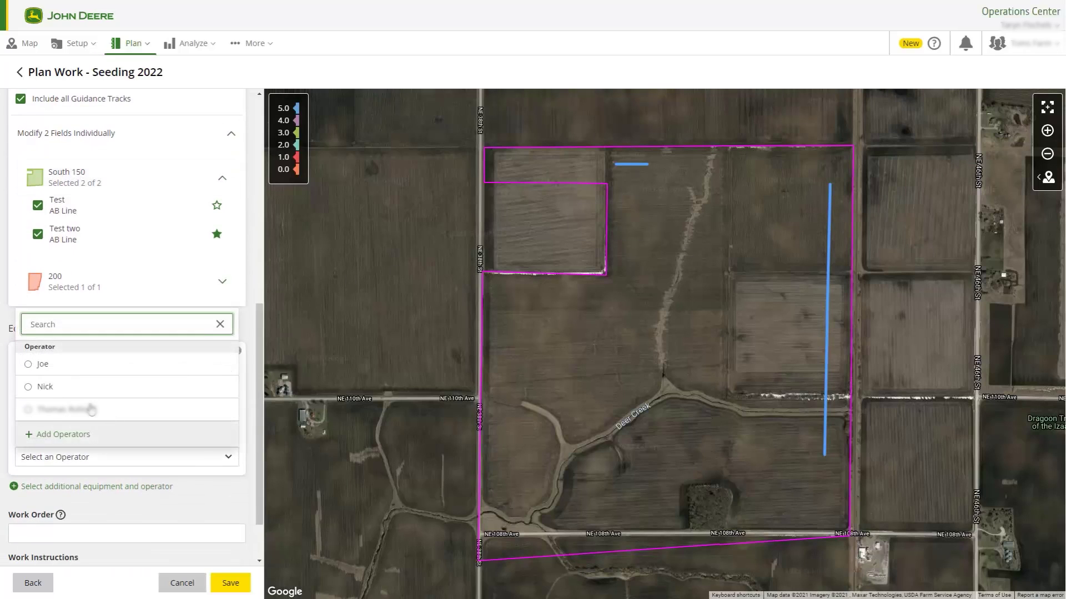
{"action": "left_click", "coordinate": [58, 394]}
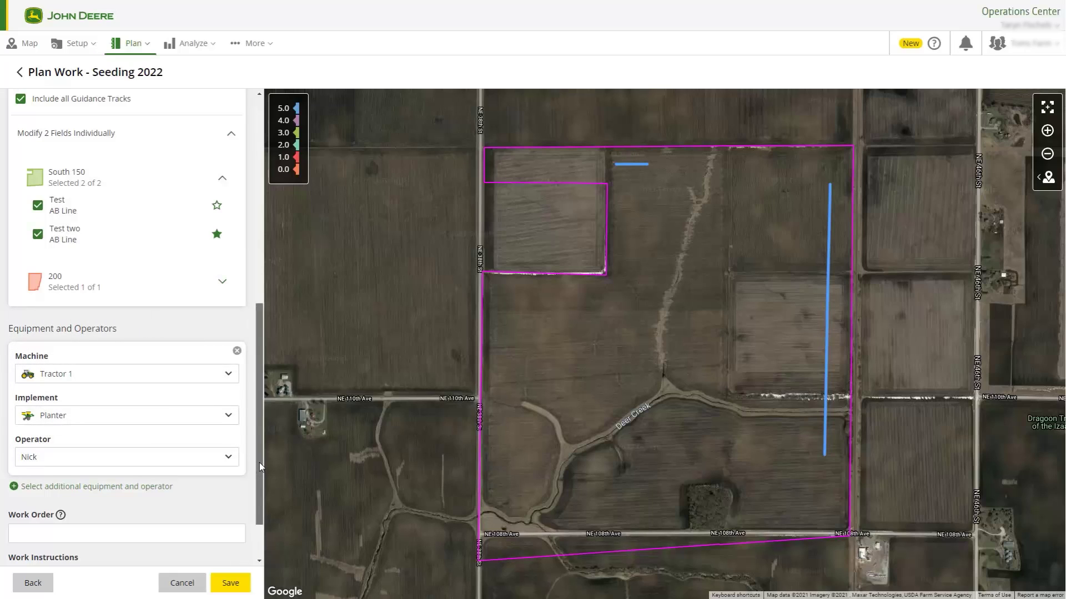
Enter the work order number and the work instructions "Look for rocks!", and save the seeding plan.
{"action": "left_click_drag", "start_coordinate": [259, 461], "coordinate": [254, 498]}
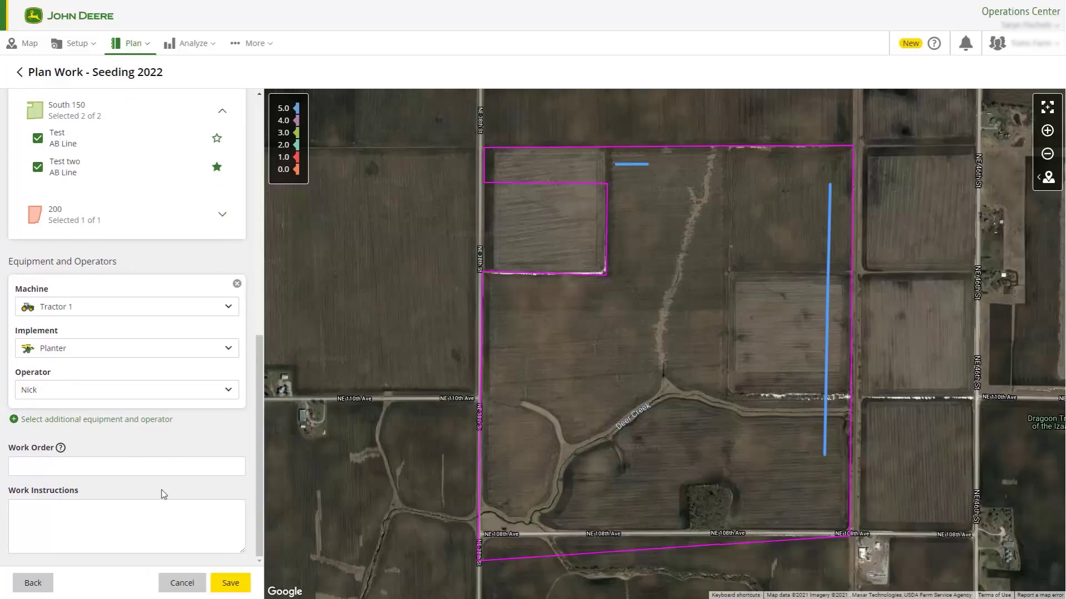
{"action": "left_click", "coordinate": [133, 467]}
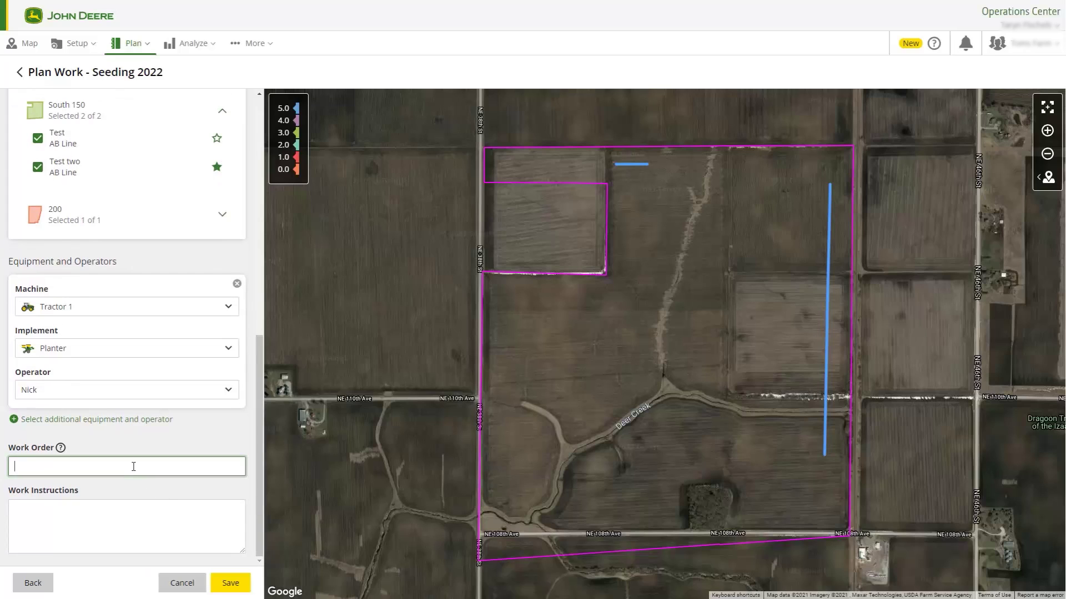
{"action": "type", "text": "123-456"}
{"action": "left_click", "coordinate": [125, 526]}
{"action": "type", "text": "Look for rocks!"}
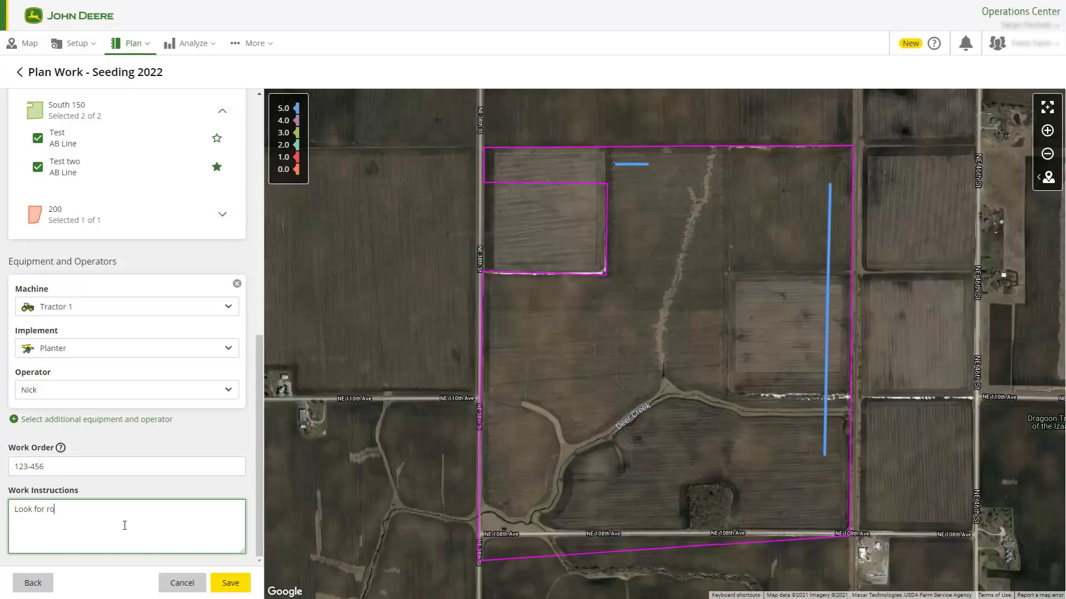
{"action": "left_click", "coordinate": [230, 583]}
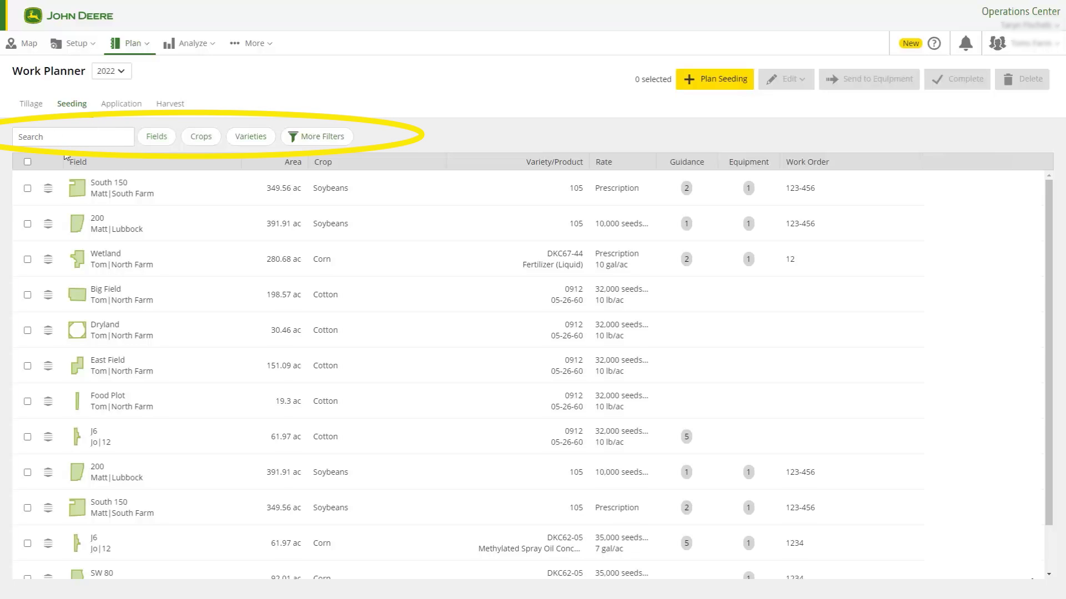
Filter the 2022 seeding work list to show only the Soybeans crop.
{"action": "left_click", "coordinate": [169, 146]}
{"action": "left_click", "coordinate": [237, 162]}
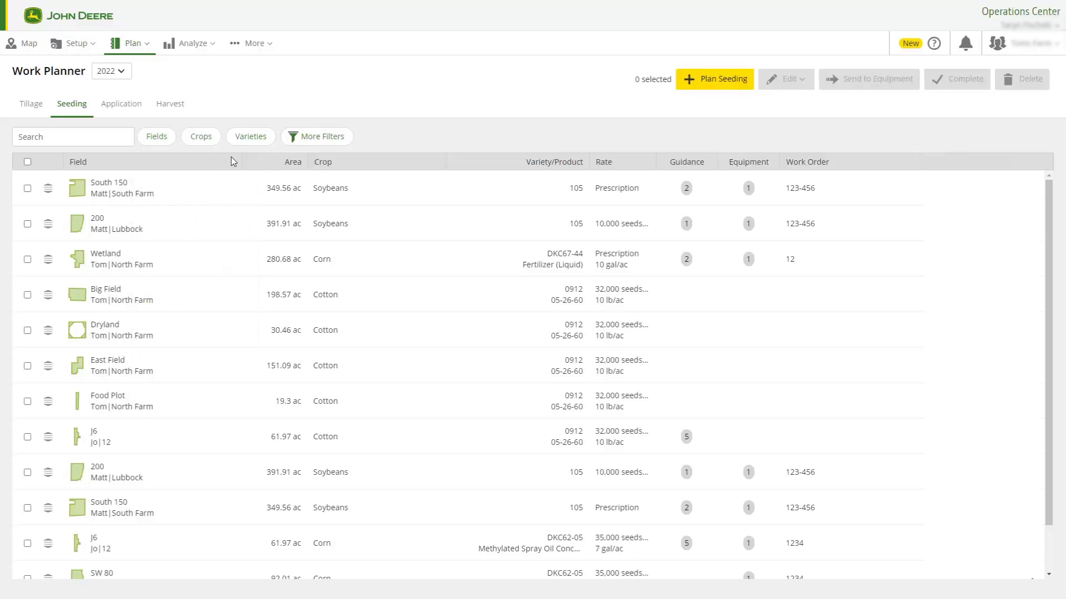
{"action": "left_click", "coordinate": [211, 141]}
{"action": "left_click", "coordinate": [216, 282]}
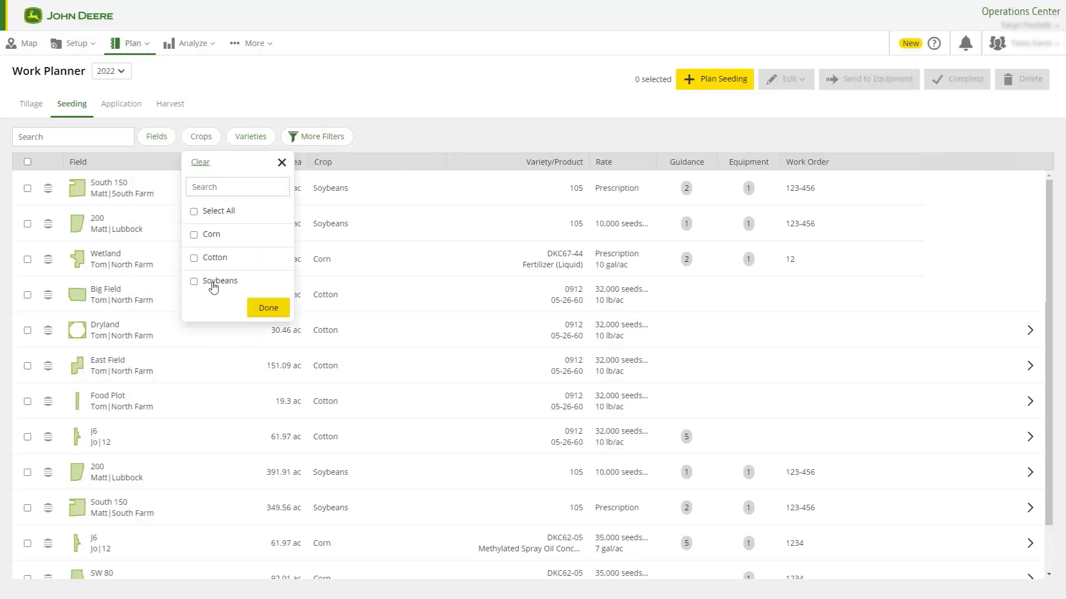
{"action": "left_click", "coordinate": [269, 308]}
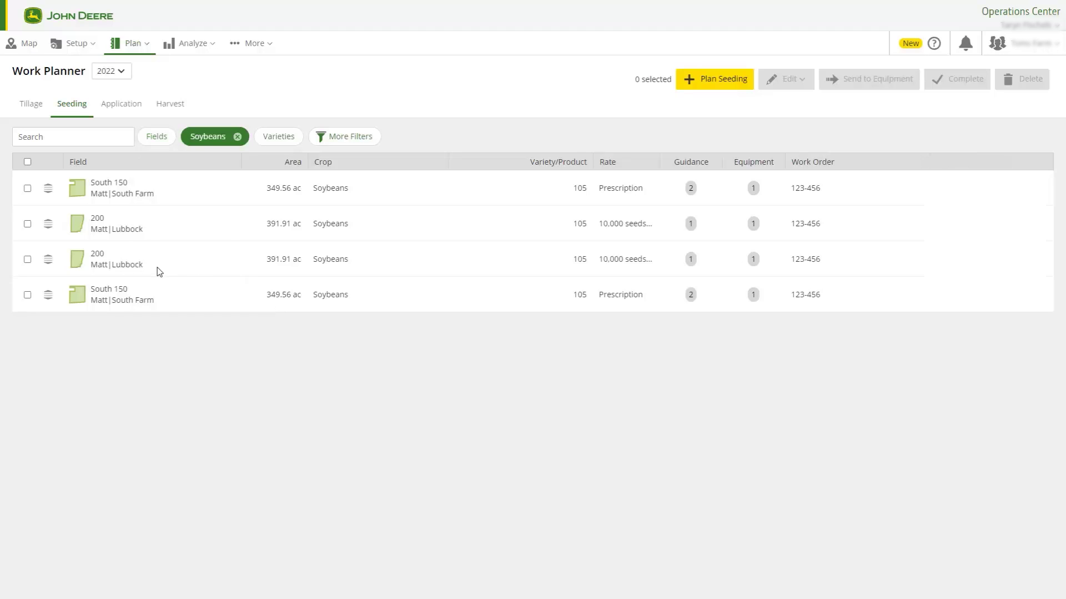
Change the first listed South 150 soybean work's implement to AirCart, assign the first listed operator, and save the equipment and people.
{"action": "left_click", "coordinate": [29, 190]}
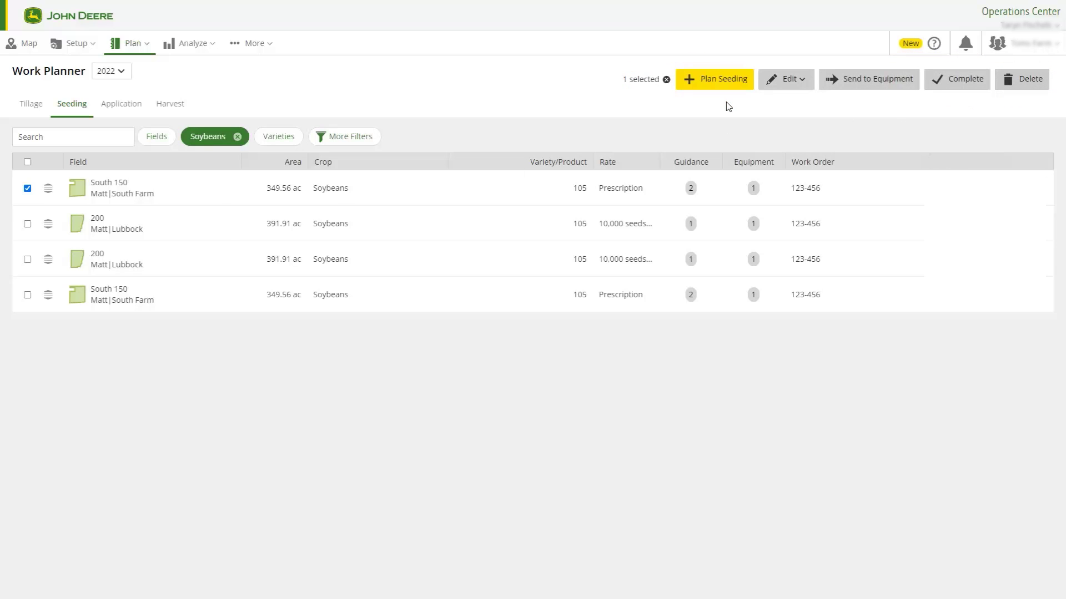
{"action": "left_click", "coordinate": [806, 88]}
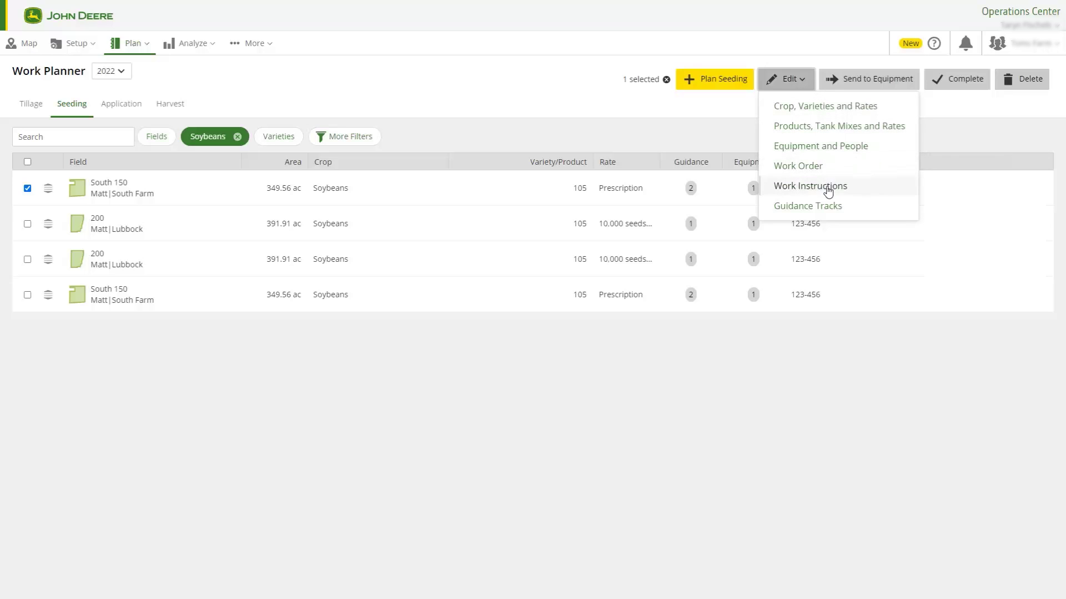
{"action": "left_click", "coordinate": [837, 149]}
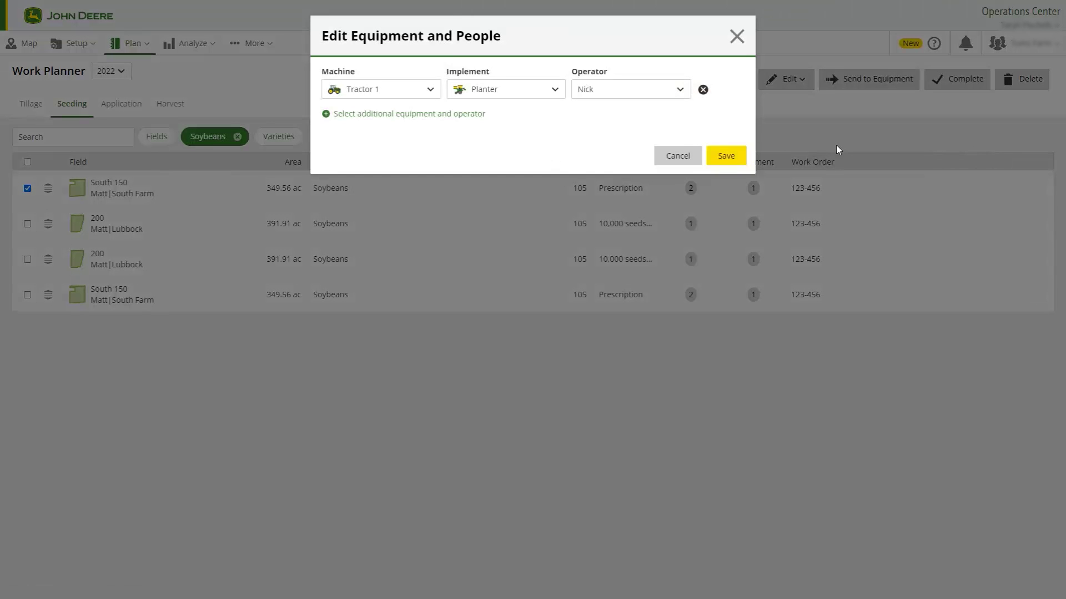
{"action": "left_click", "coordinate": [544, 95]}
{"action": "left_click", "coordinate": [460, 266]}
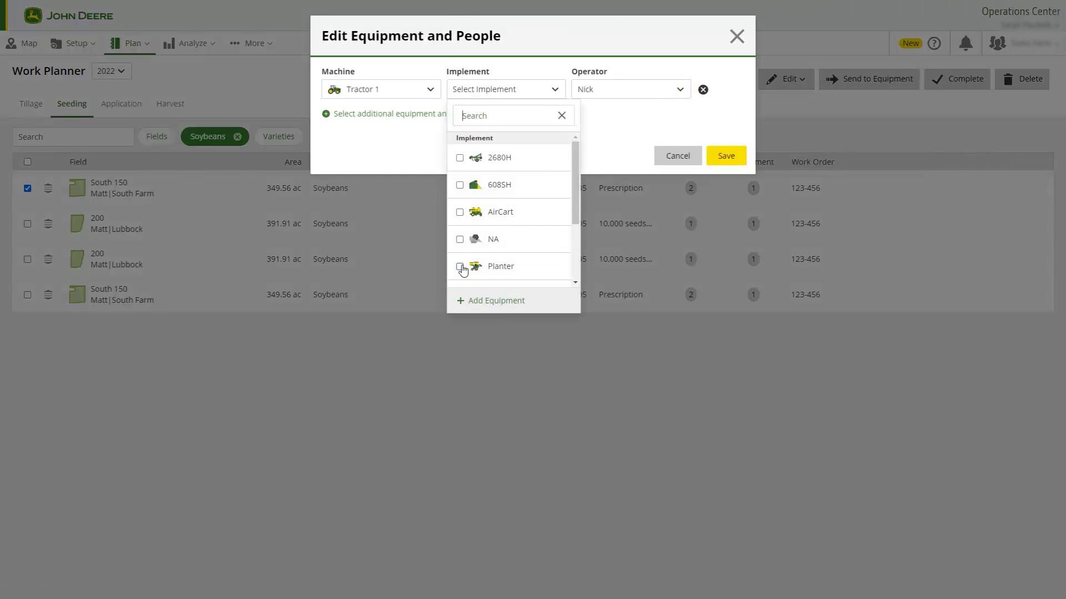
{"action": "left_click", "coordinate": [459, 212]}
{"action": "left_click", "coordinate": [632, 93]}
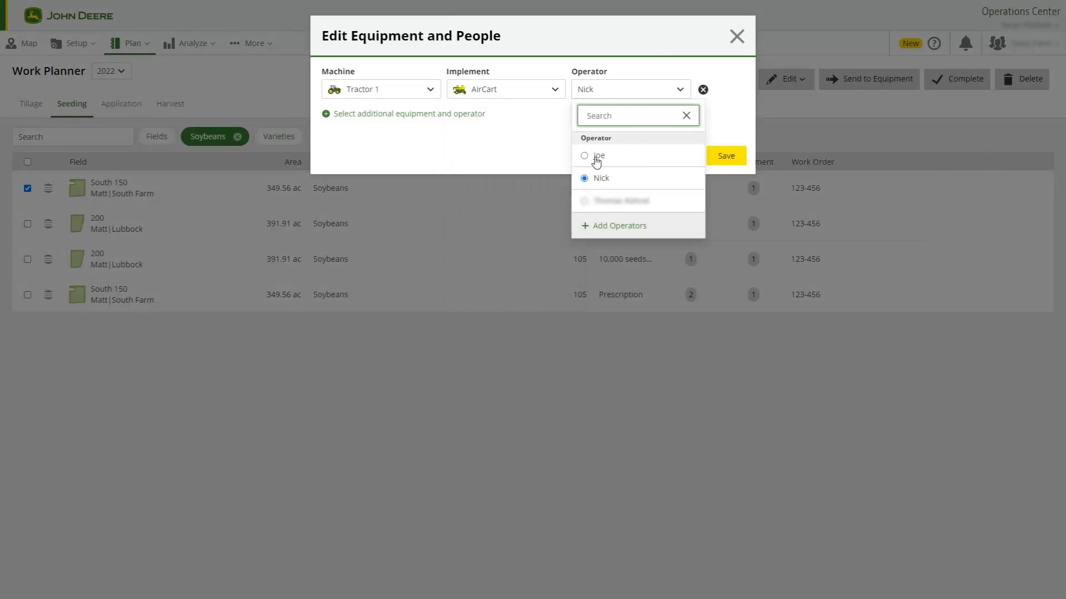
{"action": "left_click", "coordinate": [595, 159]}
{"action": "left_click", "coordinate": [727, 157]}
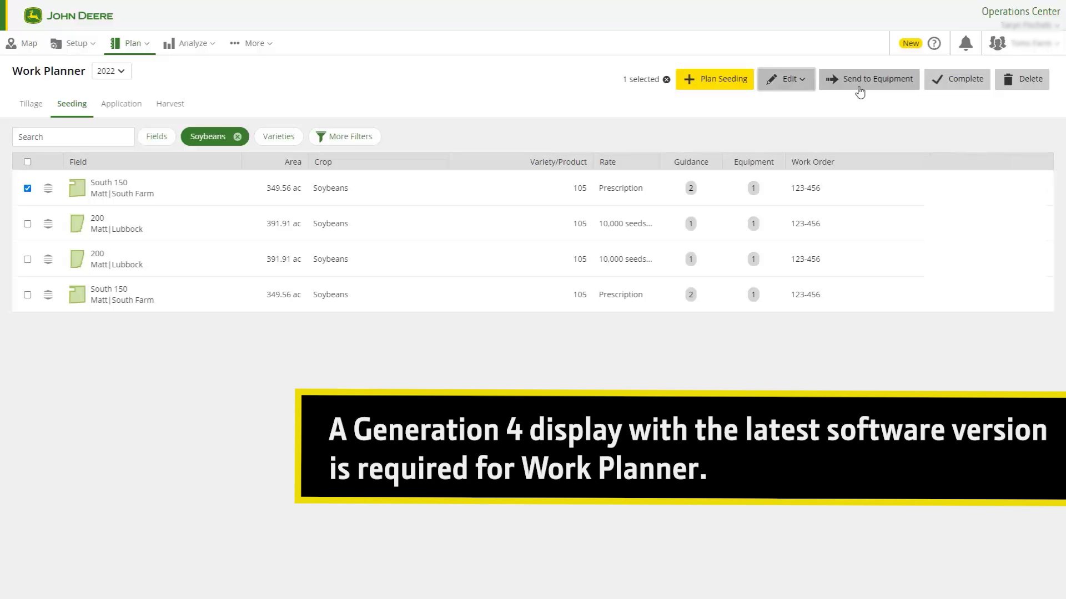
Create the equipment file Work_Setup_SEEDING_20211110_0951 for the selected South 150 work, and request deletion of that work.
{"action": "left_click", "coordinate": [859, 88]}
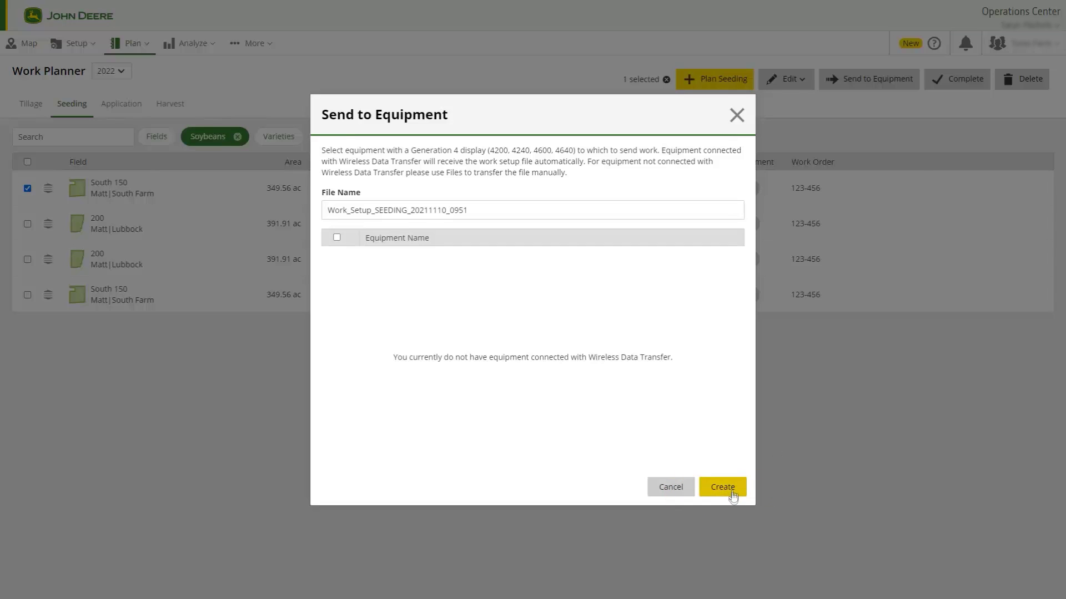
{"action": "left_click", "coordinate": [733, 487]}
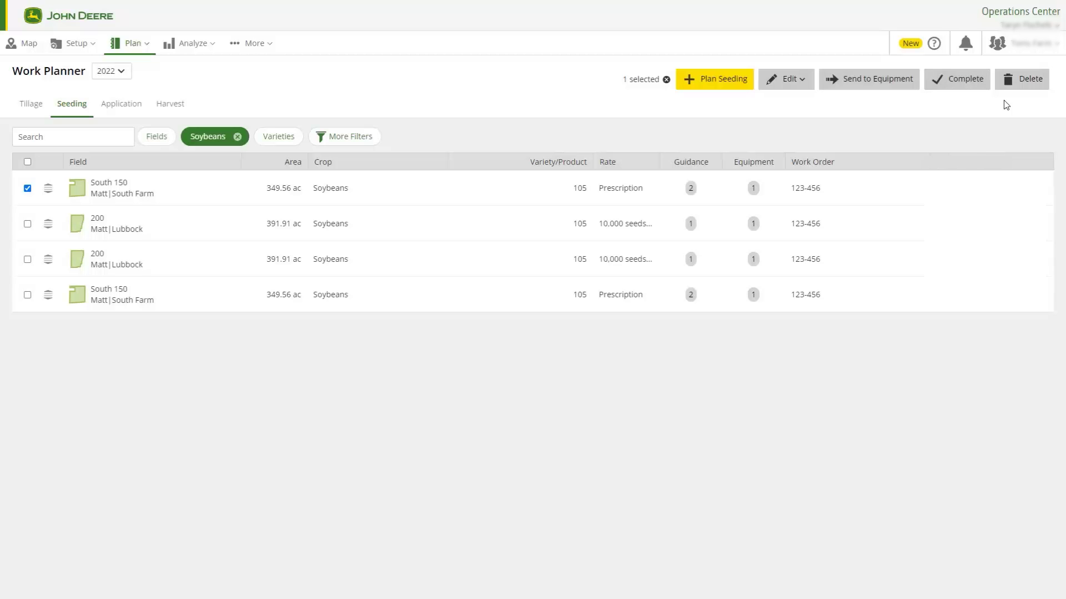
{"action": "left_click", "coordinate": [1035, 89]}
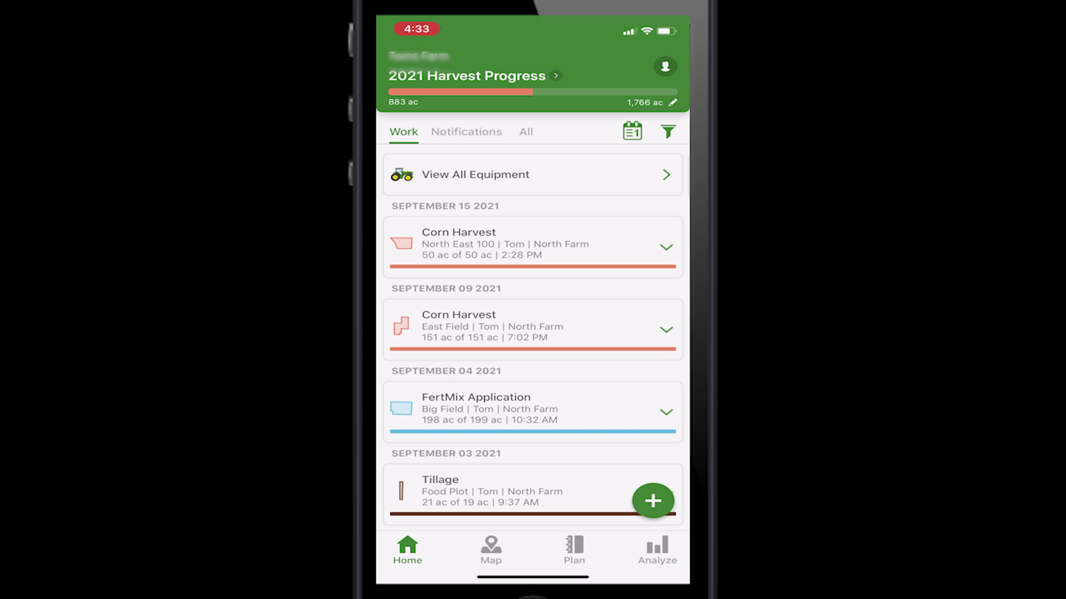
Switch to the Operations Center mobile app, show the 2021 seeding work plan, and start adding new planned work.
{"action": "left_click", "coordinate": [574, 550]}
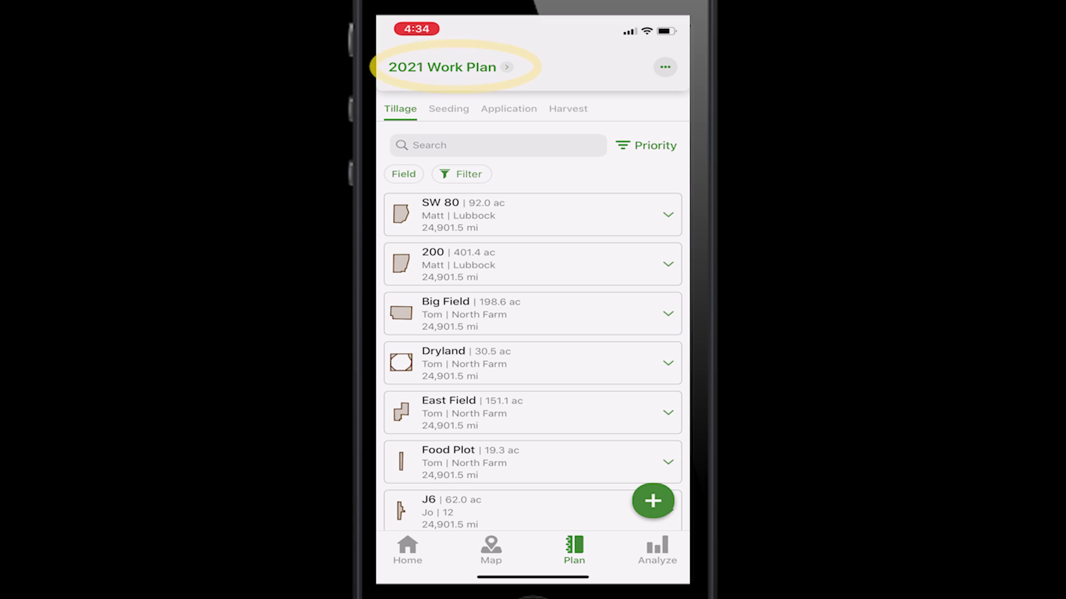
{"action": "left_click", "coordinate": [443, 67]}
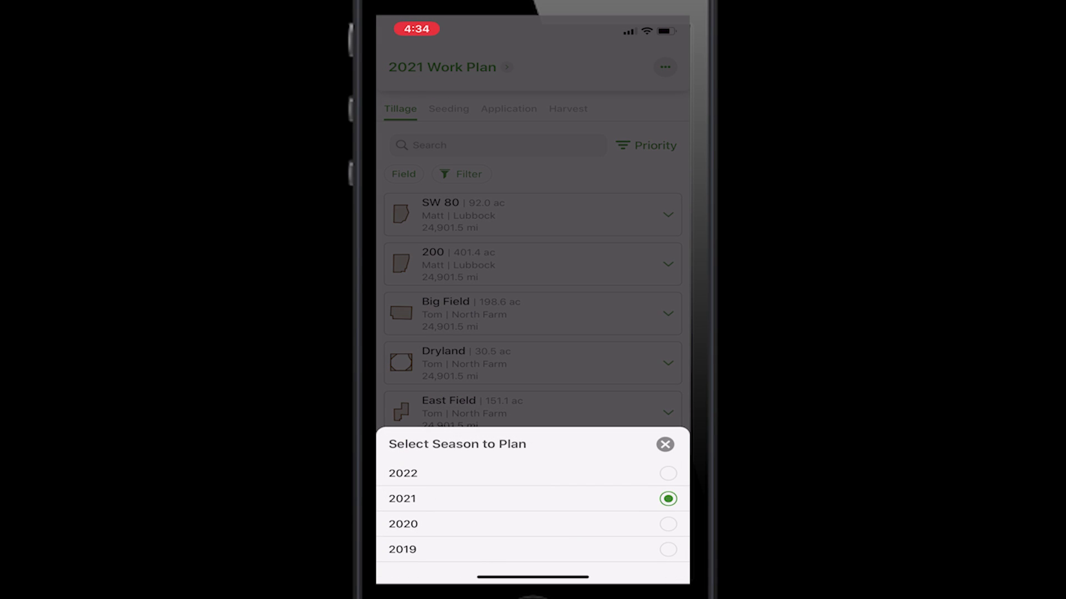
{"action": "left_click", "coordinate": [665, 444]}
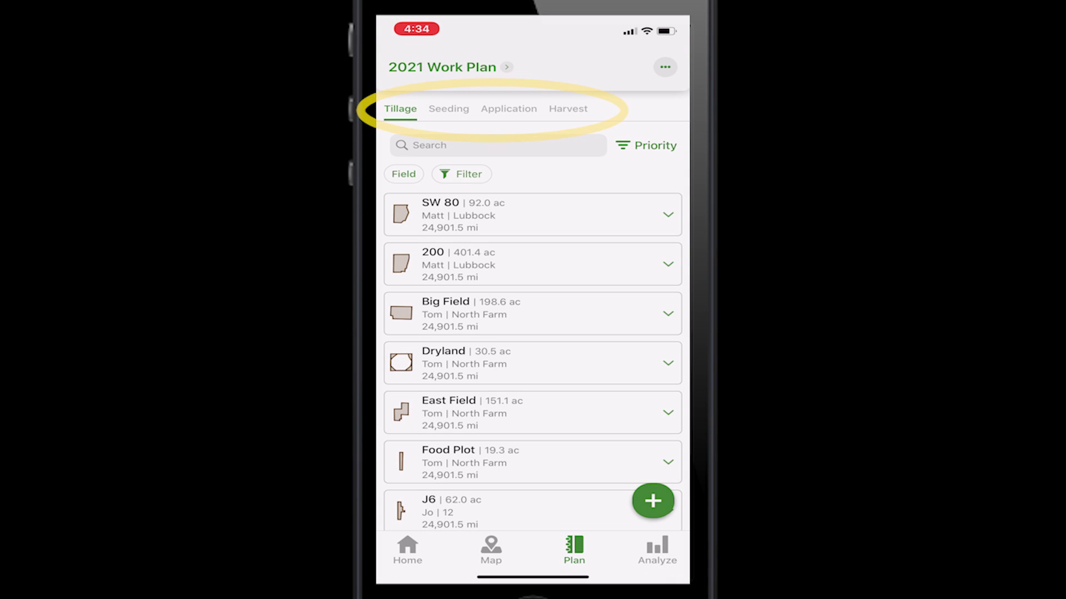
{"action": "left_click", "coordinate": [448, 109]}
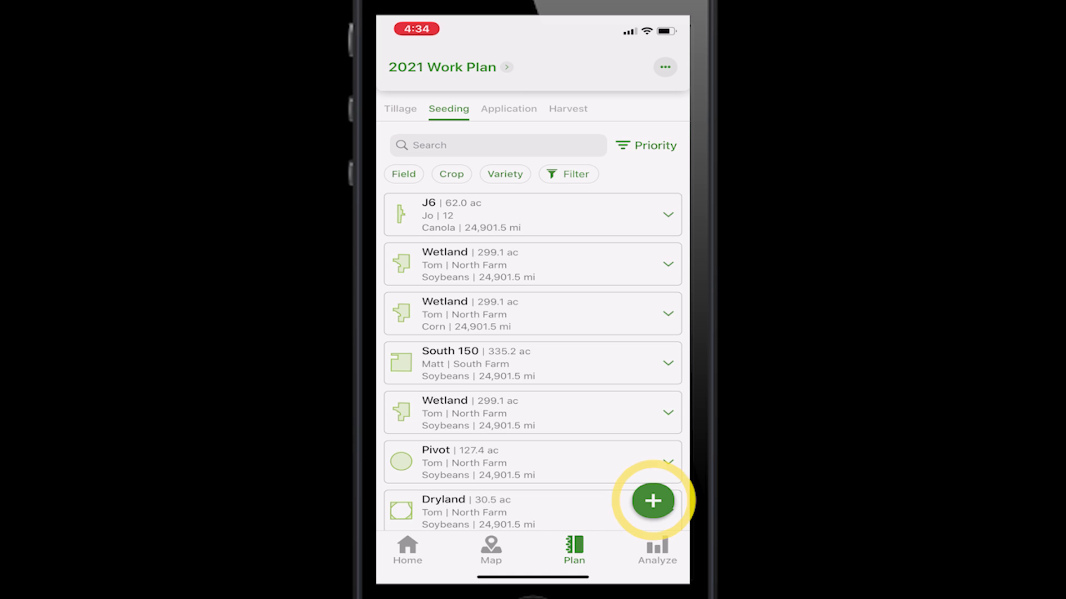
{"action": "left_click", "coordinate": [653, 501]}
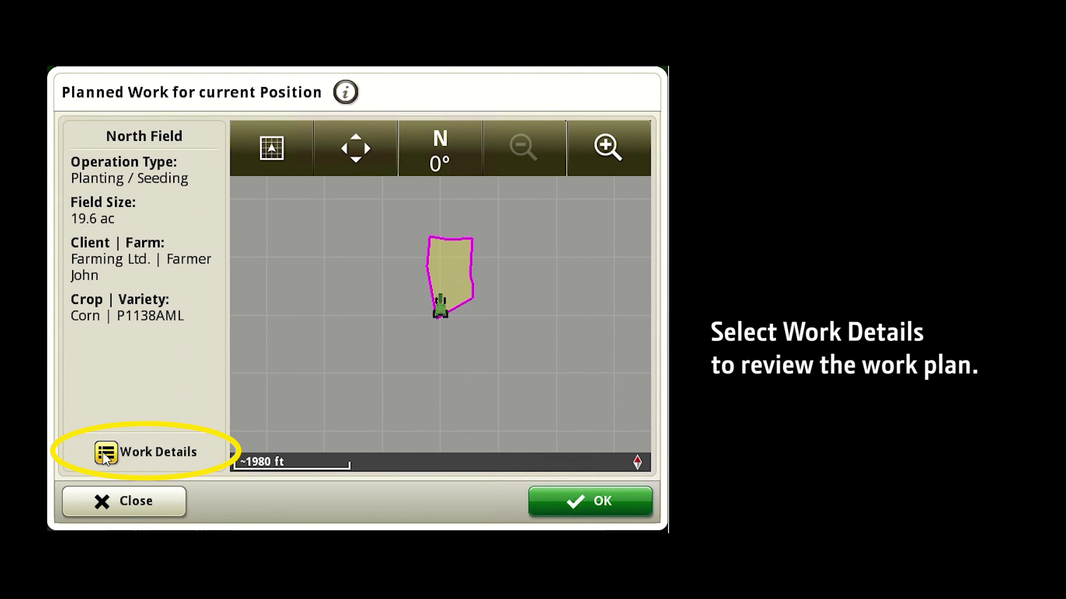
On the Generation 4 display, review the work details of the North Field planned work and accept its work setup.
{"action": "left_click", "coordinate": [106, 455]}
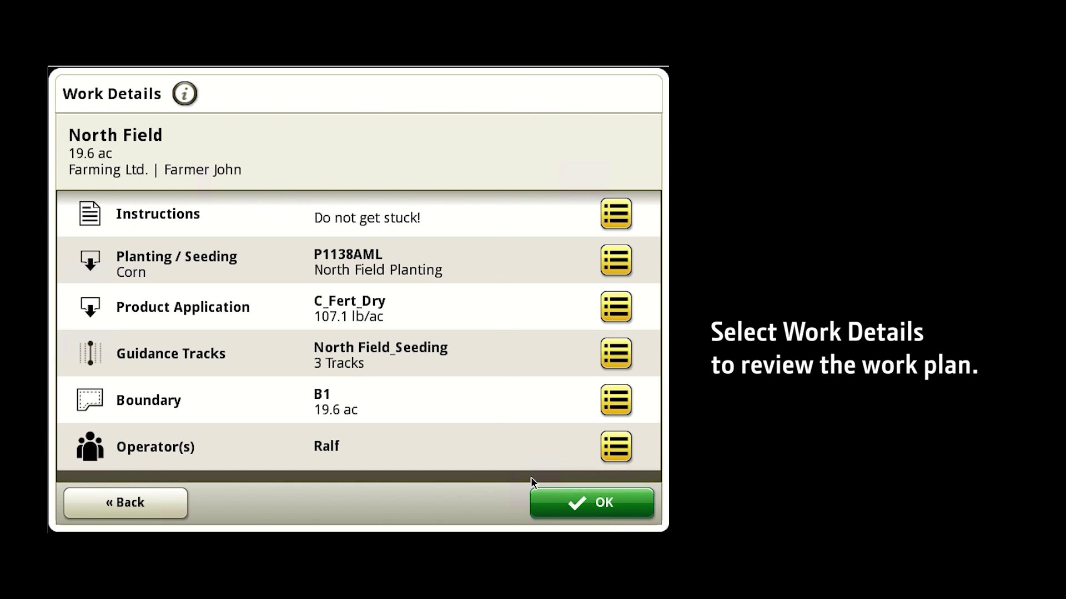
{"action": "left_click", "coordinate": [562, 505]}
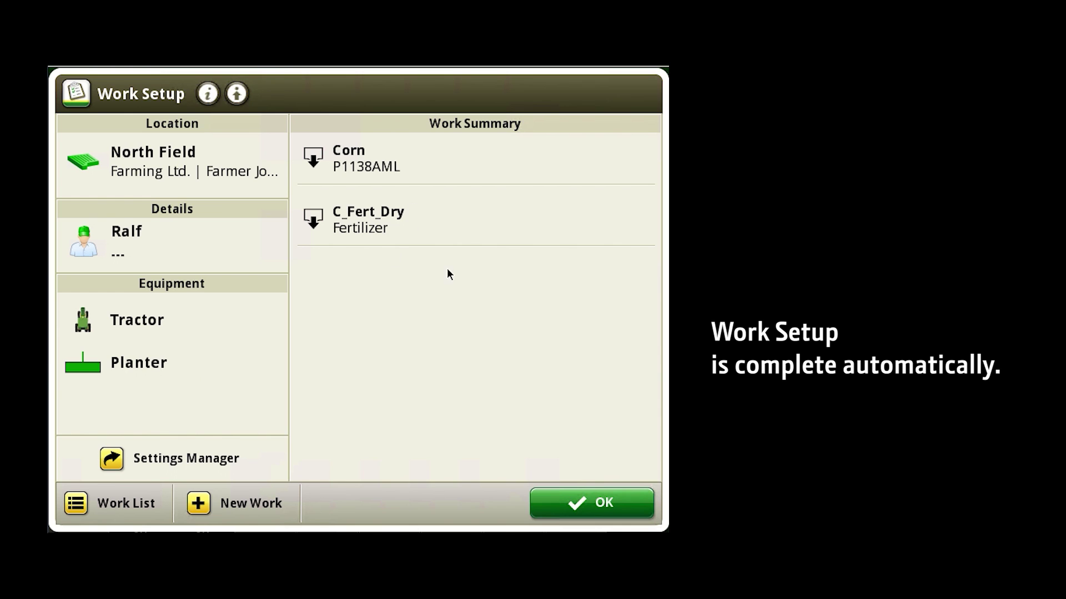
{"action": "left_click", "coordinate": [582, 499]}
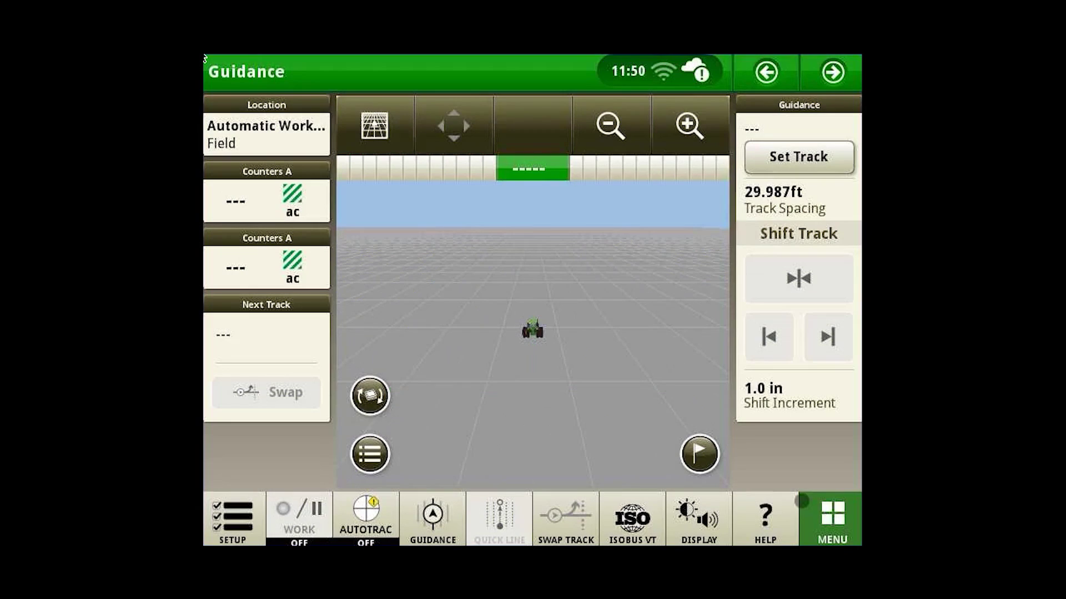
Open the Work Setup application from the display's guidance page and show its work list.
{"action": "left_click", "coordinate": [802, 499]}
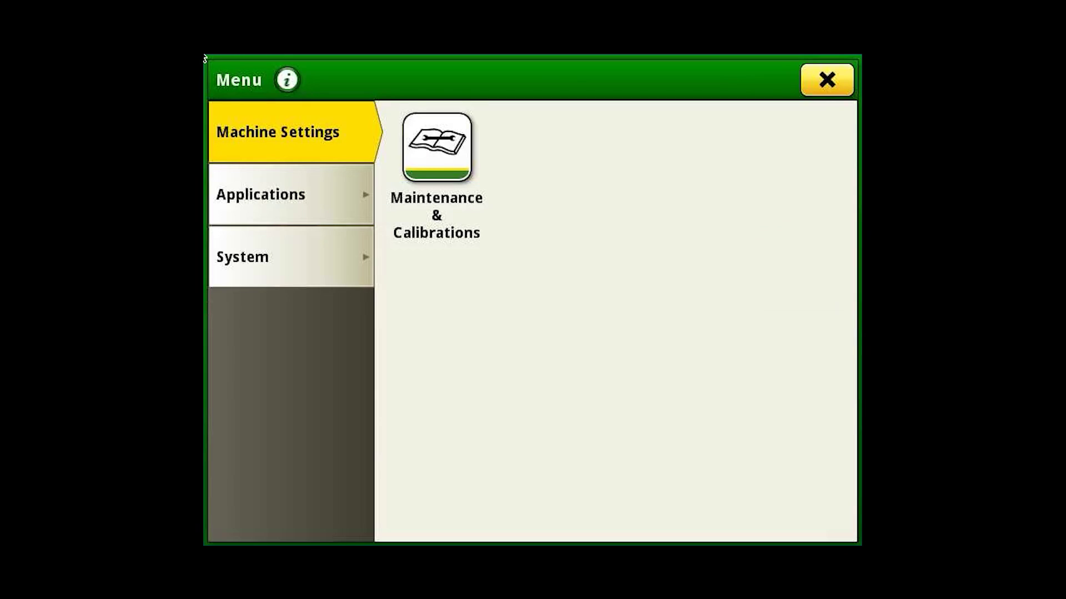
{"action": "left_click", "coordinate": [294, 195]}
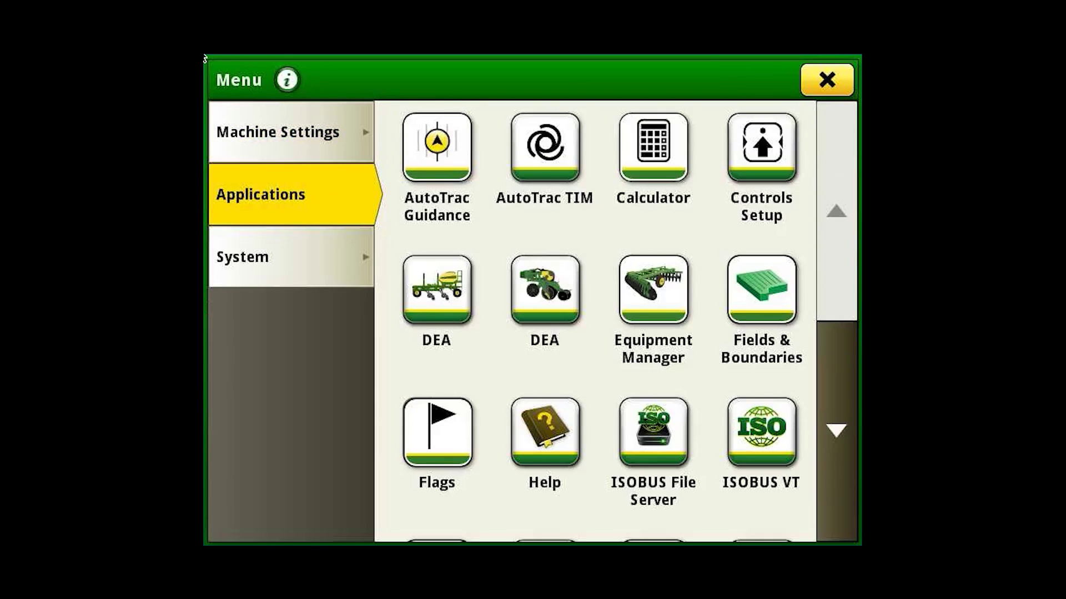
{"action": "left_click", "coordinate": [821, 469]}
{"action": "left_click", "coordinate": [822, 469]}
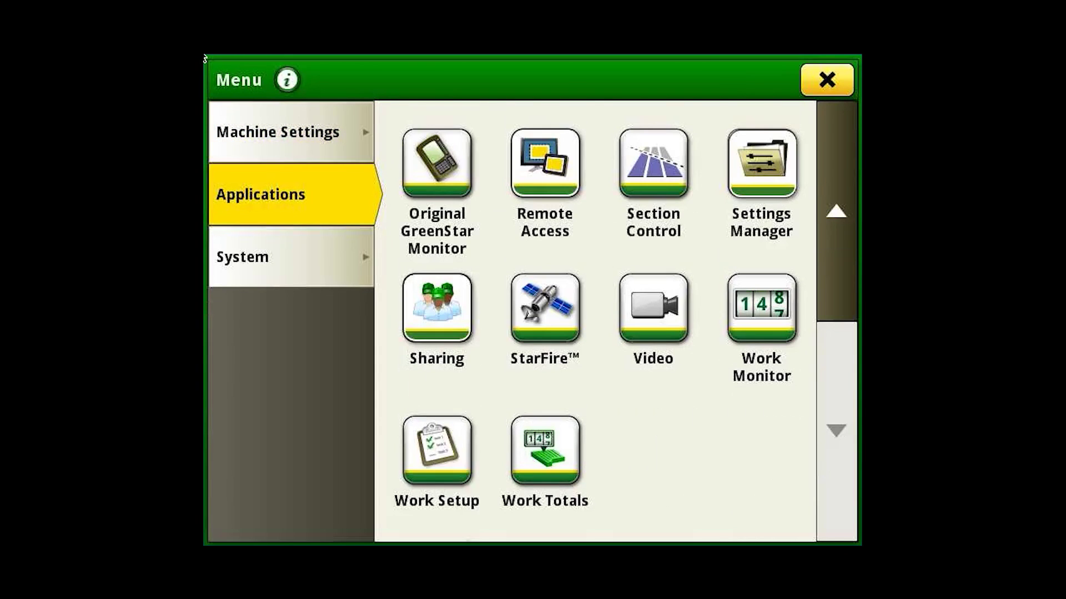
{"action": "left_click", "coordinate": [437, 450]}
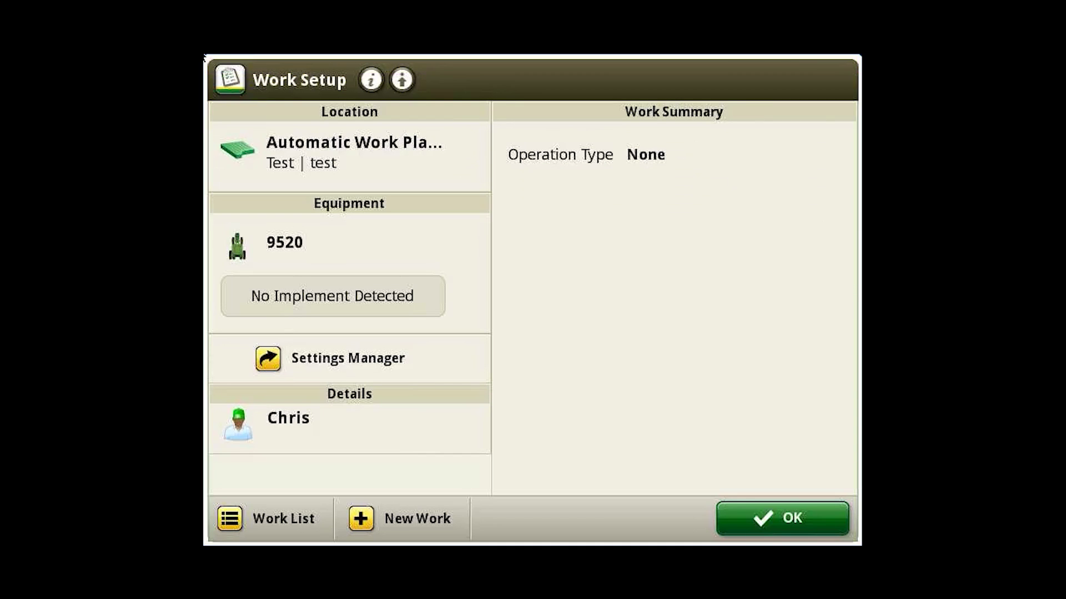
{"action": "left_click", "coordinate": [266, 518]}
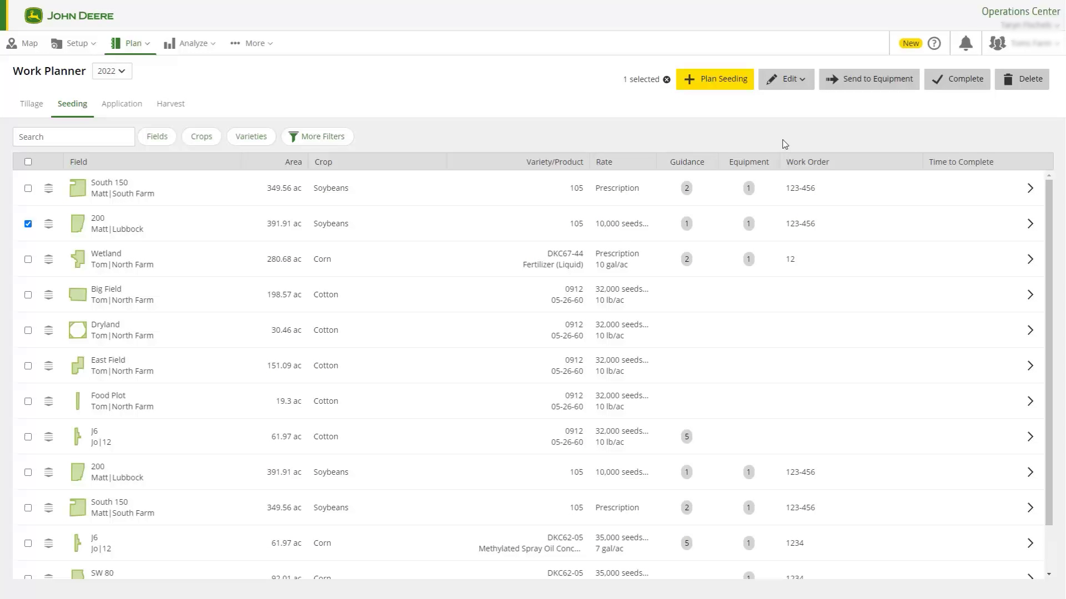
Switch back to Work Planner in the web Operations Center and open the help documentation.
{"action": "left_click", "coordinate": [913, 47]}
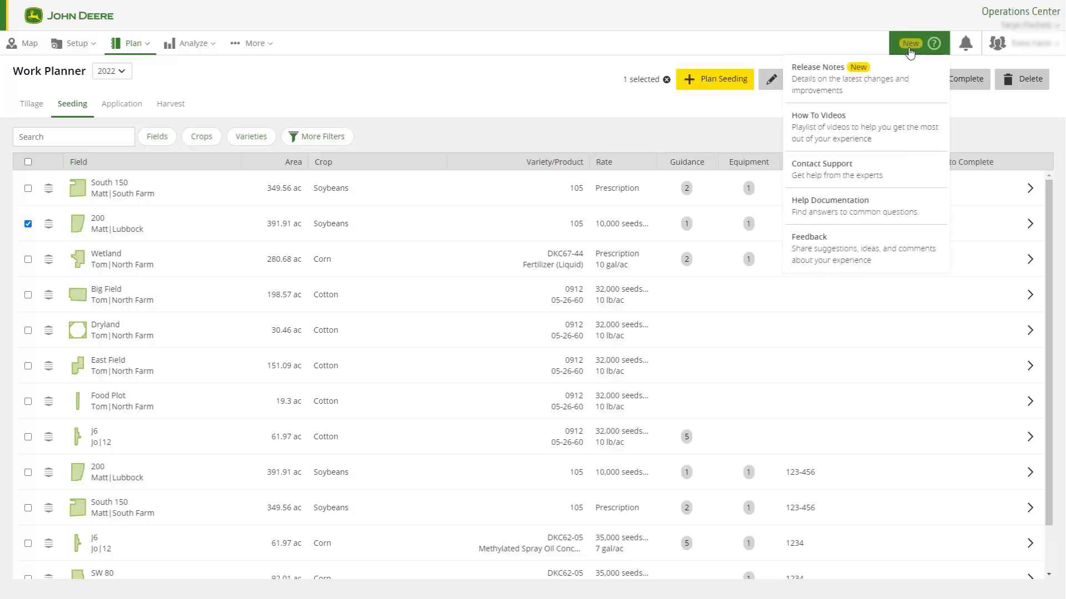
{"action": "left_click", "coordinate": [921, 221]}
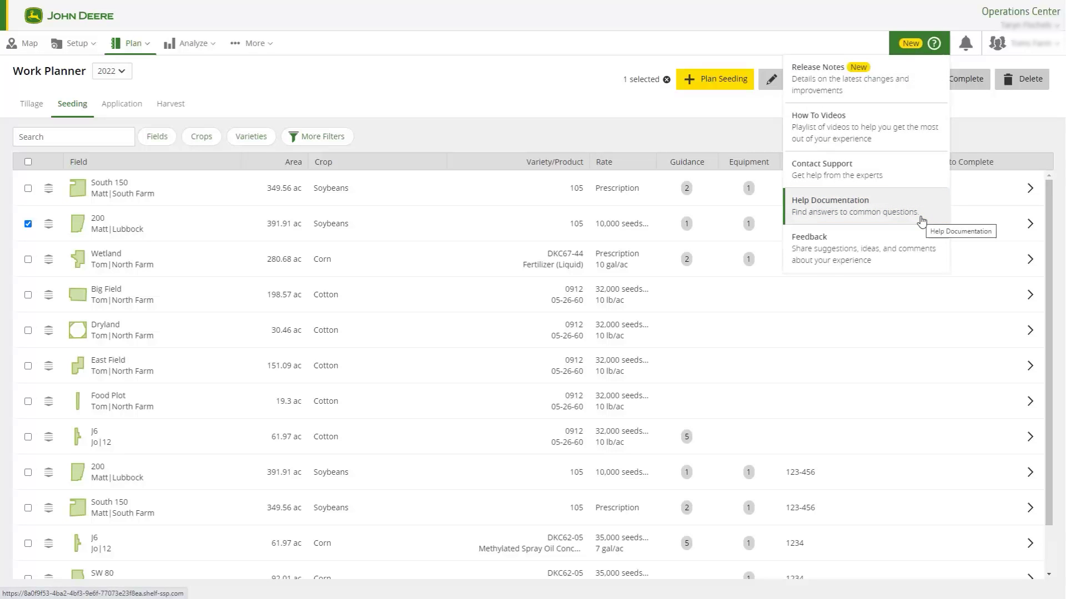